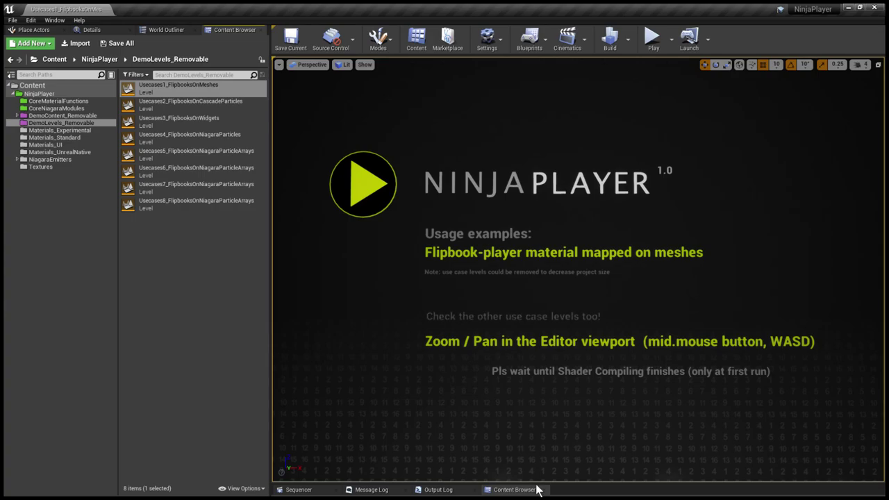
- Examine the pyro1 smoke example's density and velocity flipbooks and compare its no-blending, linear, velocity-based and flowmap playback variants
{"action": "left_click", "coordinate": [514, 490]}
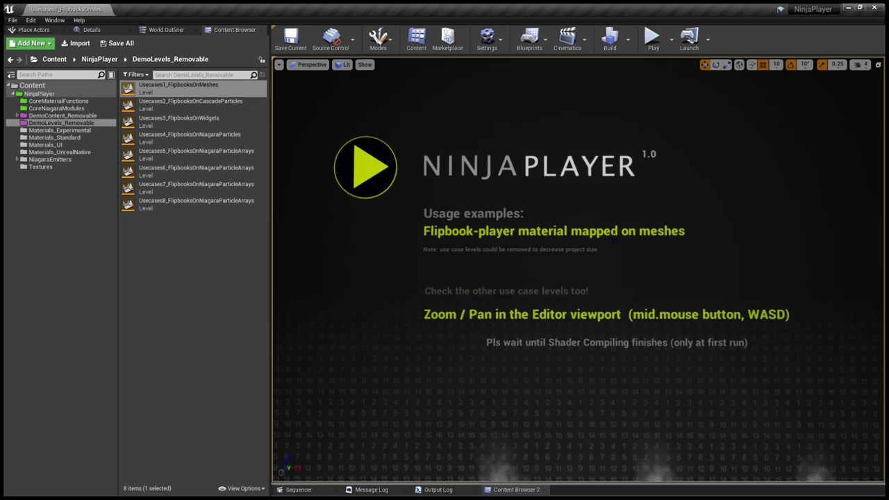
{"action": "middle_click_drag", "start_coordinate": [578, 269], "coordinate": [585, 459]}
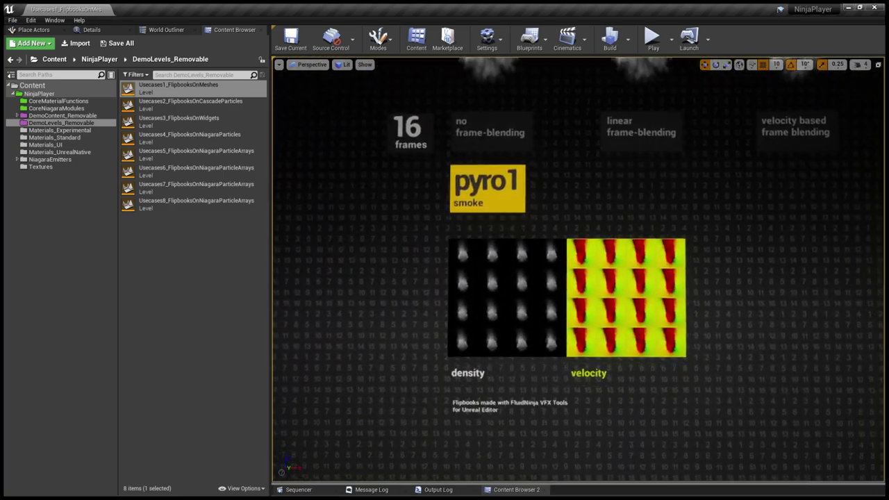
{"action": "scroll", "coordinate": [579, 270], "scroll_direction": "up", "scroll_amount": 8}
{"action": "middle_click_drag", "start_coordinate": [578, 270], "coordinate": [521, 269]}
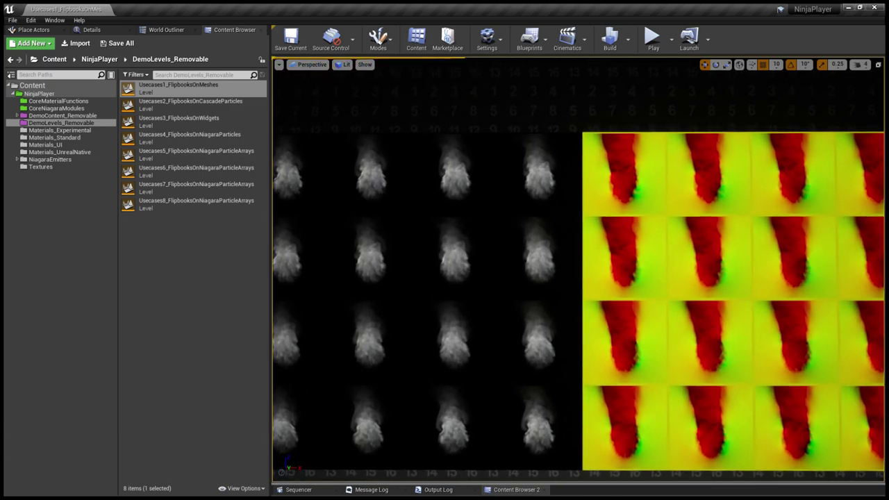
{"action": "middle_click_drag", "start_coordinate": [578, 269], "coordinate": [524, 306]}
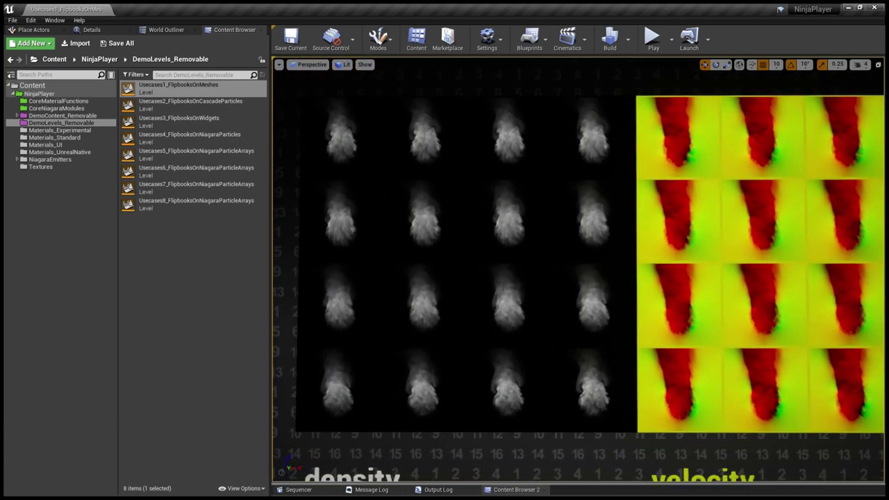
{"action": "middle_click_drag", "start_coordinate": [578, 269], "coordinate": [536, 69]}
{"action": "scroll", "coordinate": [578, 269], "scroll_direction": "down", "scroll_amount": 5}
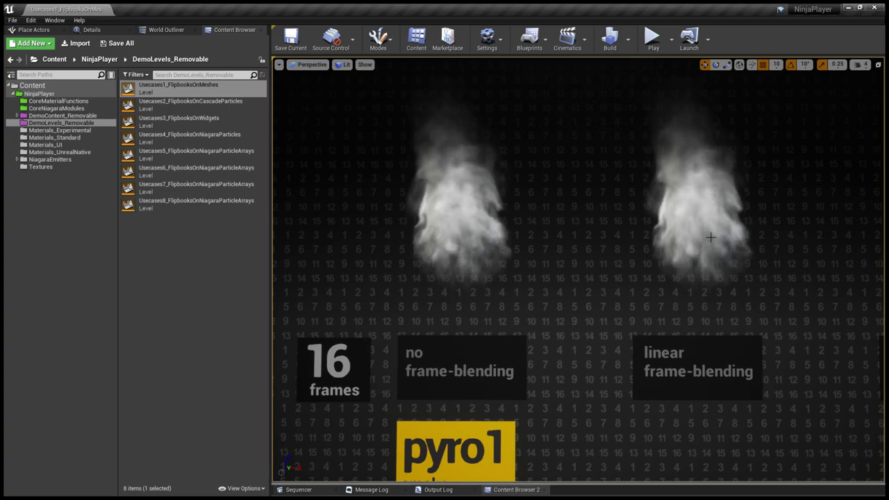
{"action": "right_click_drag", "start_coordinate": [668, 218], "coordinate": [668, 219]}
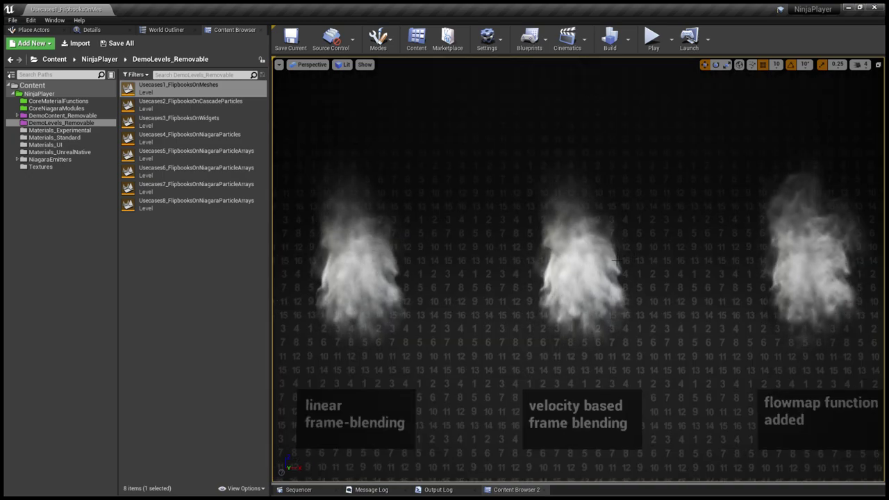
{"action": "middle_click_drag", "start_coordinate": [617, 263], "coordinate": [870, 283]}
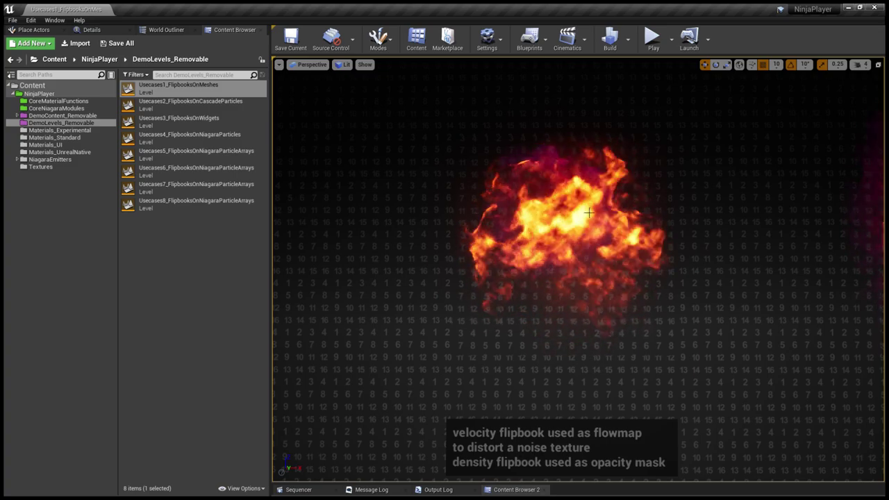
- Examine the pyro1 turbulent 8-frame example, including its flowmap-distorted noise variant and emissive boost test
{"action": "middle_click_drag", "start_coordinate": [578, 270], "coordinate": [815, 272]}
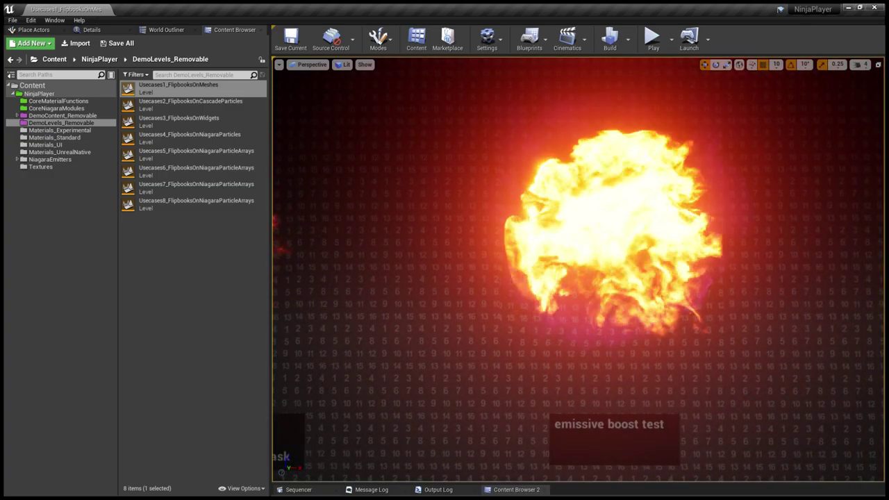
{"action": "key", "text": "a"}
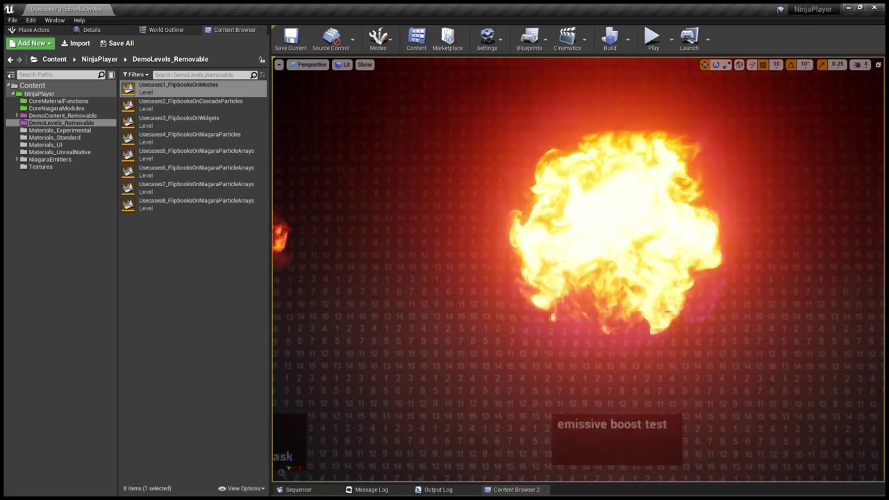
{"action": "middle_click_drag", "start_coordinate": [578, 269], "coordinate": [525, 293]}
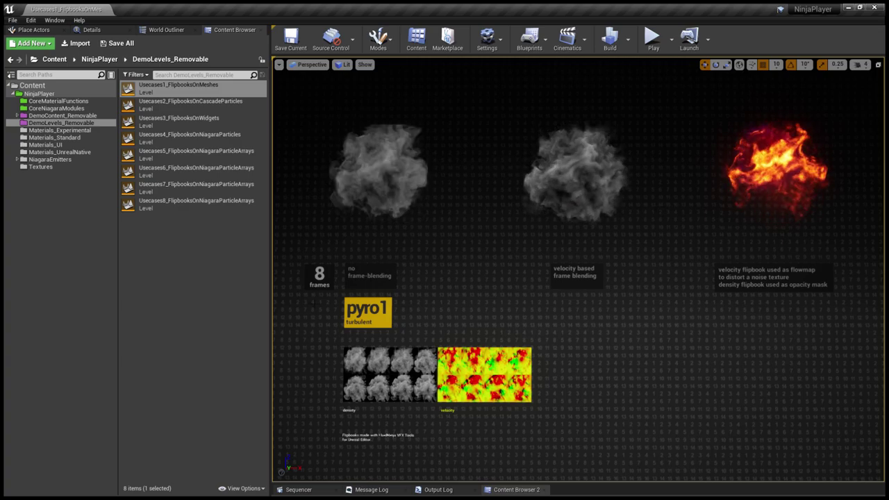
- Open the Usecases5_FlipbooksOnNiagaraParticleArrays level and view its simple flipbook atlas example in an immersive full-screen viewport
{"action": "double_click", "coordinate": [235, 156]}
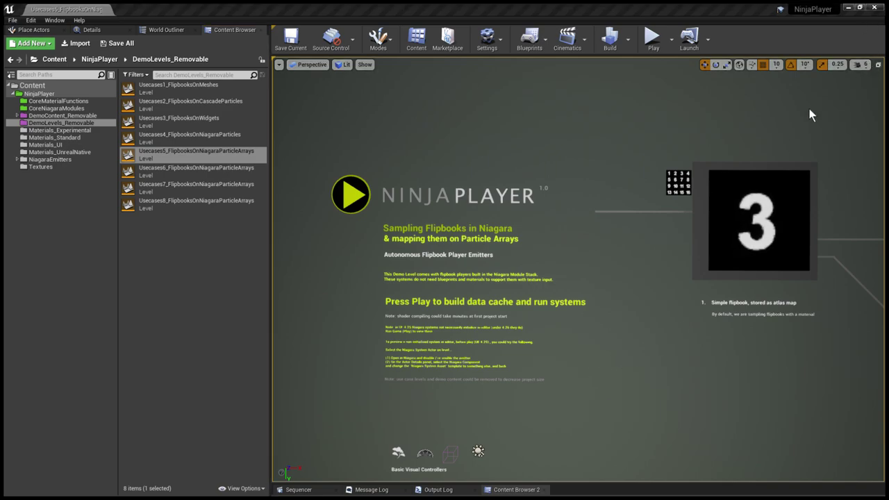
{"action": "right_click_drag", "start_coordinate": [809, 112], "coordinate": [809, 111]}
{"action": "scroll", "coordinate": [809, 111], "scroll_direction": "up", "scroll_amount": 2}
{"action": "key", "text": "d"}
{"action": "key", "text": "w"}
{"action": "key", "text": "w"}
{"action": "key", "text": "a"}
{"action": "key", "text": "s"}
{"action": "key", "text": "F11"}
{"action": "key", "text": "a"}
{"action": "key", "text": "w"}
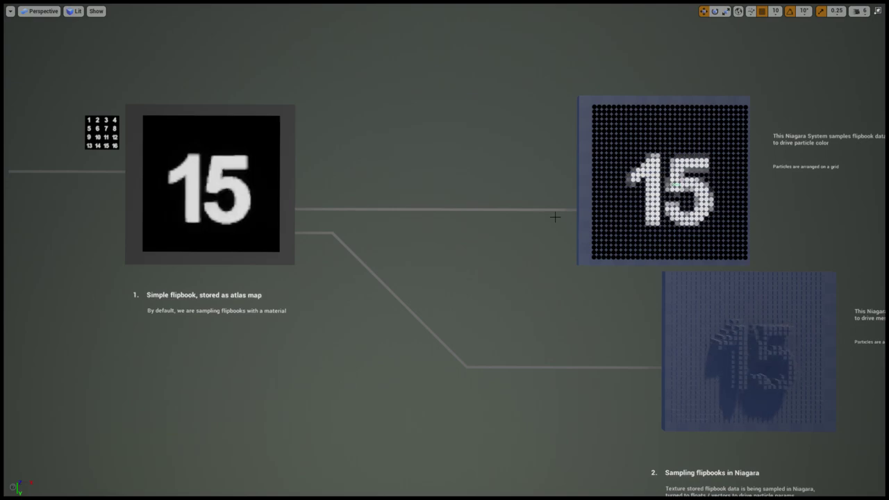
- Inspect the Niagara particle grid that samples flipbook data to drive particle color
{"action": "key", "text": "d"}
{"action": "mouse_move", "coordinate": [491, 215]}
{"action": "right_mouse_down"}
{"action": "mouse_move", "coordinate": [438, 203]}
{"action": "mouse_move", "coordinate": [481, 194]}
{"action": "mouse_move", "coordinate": [485, 209]}
{"action": "right_mouse_up"}
{"action": "key", "text": "w"}
{"action": "key", "text": "d"}
{"action": "key", "text": "w"}
{"action": "key", "text": "s"}
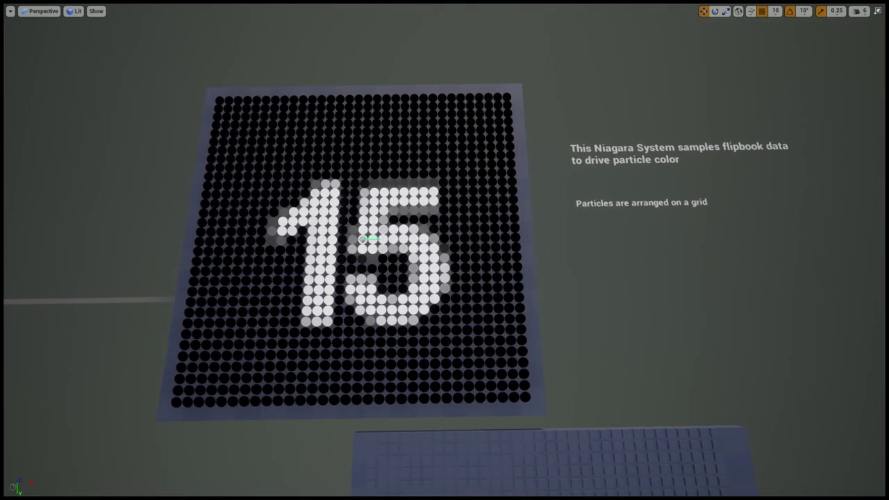
{"action": "scroll", "coordinate": [387, 222], "scroll_direction": "up", "scroll_amount": 1}
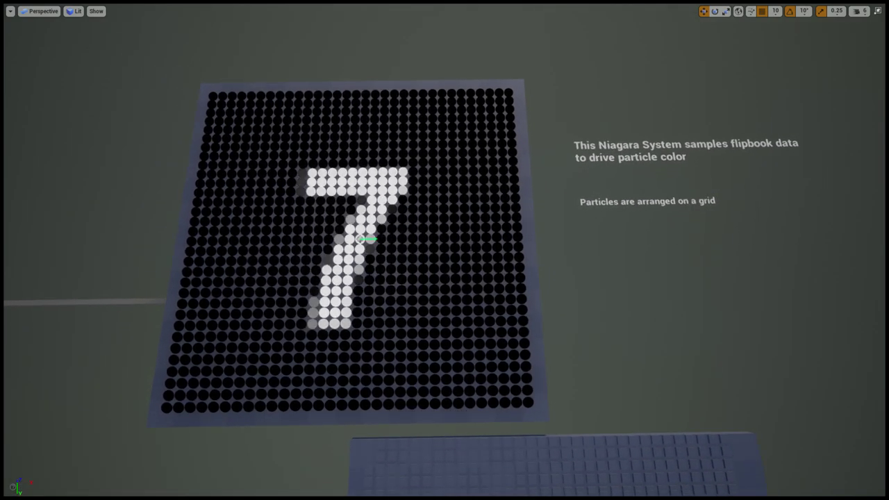
- Inspect the Niagara grid that samples flipbook data to drive mesh-particle scale, and leave the immersive viewport
{"action": "right_click_drag", "start_coordinate": [445, 250], "coordinate": [425, 243]}
{"action": "key", "text": "s"}
{"action": "scroll", "coordinate": [423, 255], "scroll_direction": "up", "scroll_amount": 4}
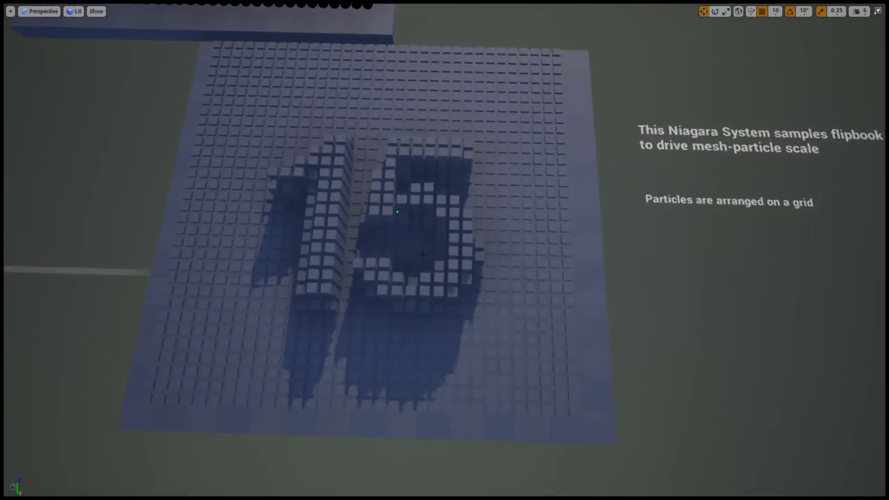
{"action": "scroll", "coordinate": [422, 255], "scroll_direction": "up", "scroll_amount": 3}
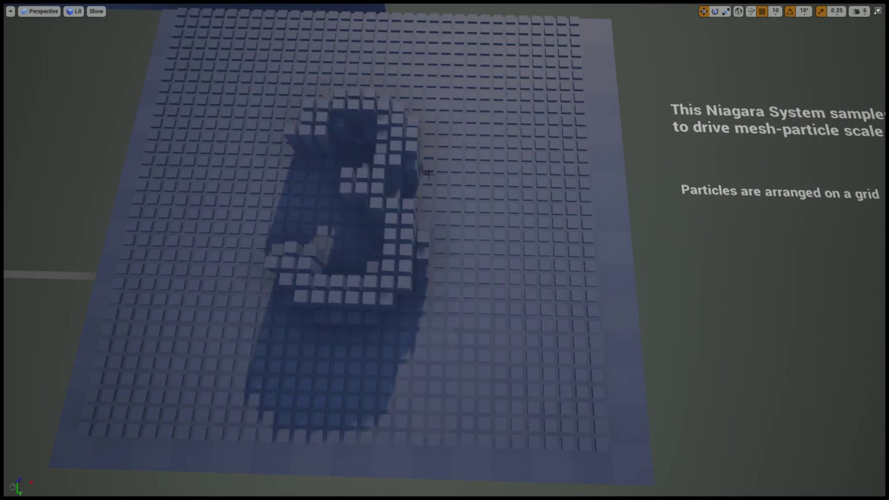
{"action": "right_click_drag", "start_coordinate": [428, 174], "coordinate": [388, 202]}
{"action": "right_click_drag", "start_coordinate": [445, 250], "coordinate": [375, 246]}
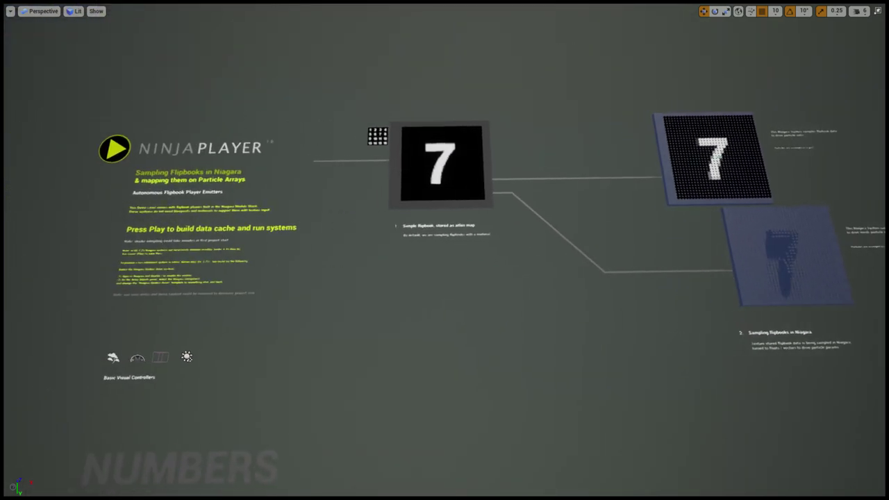
{"action": "key", "text": "F11"}
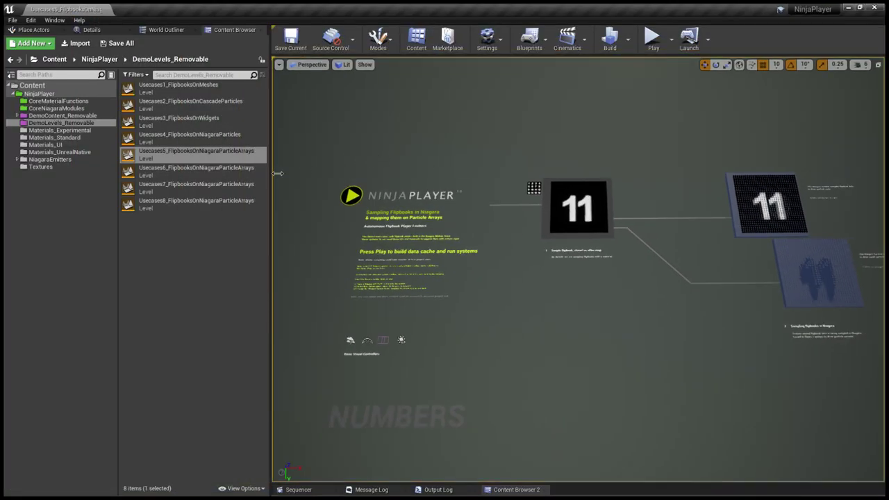
- Open the Usecases8_FlipbooksOnNiagaraParticleArrays level and examine its velocity and density flipbooks and the Niagara systems sampling them
{"action": "double_click", "coordinate": [241, 210]}
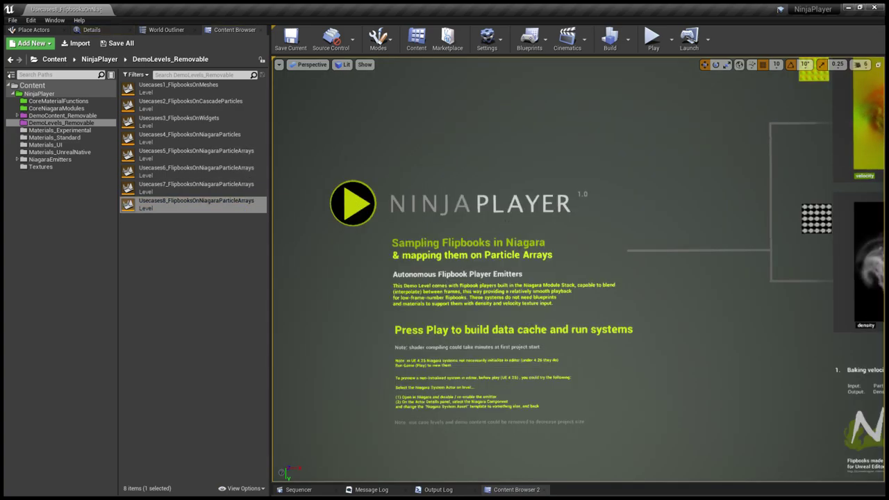
{"action": "key", "text": "F11"}
{"action": "mouse_move", "coordinate": [508, 260]}
{"action": "right_mouse_down"}
{"action": "mouse_move", "coordinate": [525, 239]}
{"action": "mouse_move", "coordinate": [585, 244]}
{"action": "mouse_move", "coordinate": [535, 247]}
{"action": "mouse_move", "coordinate": [524, 254]}
{"action": "mouse_move", "coordinate": [545, 261]}
{"action": "mouse_move", "coordinate": [583, 251]}
{"action": "mouse_move", "coordinate": [519, 272]}
{"action": "right_mouse_up"}
{"action": "key", "text": "w"}
{"action": "key", "text": "d"}
{"action": "key", "text": "d"}
{"action": "key", "text": "w"}
{"action": "key", "text": "s"}
{"action": "key", "text": "d"}
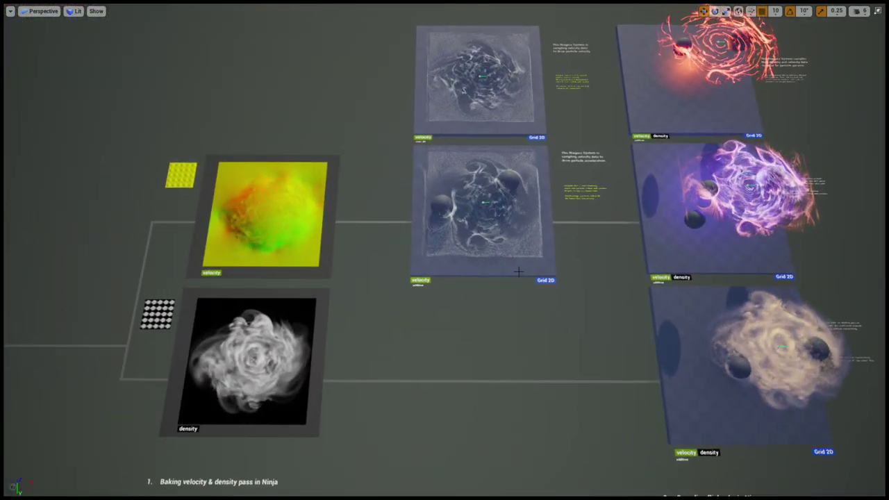
{"action": "key", "text": "F11"}
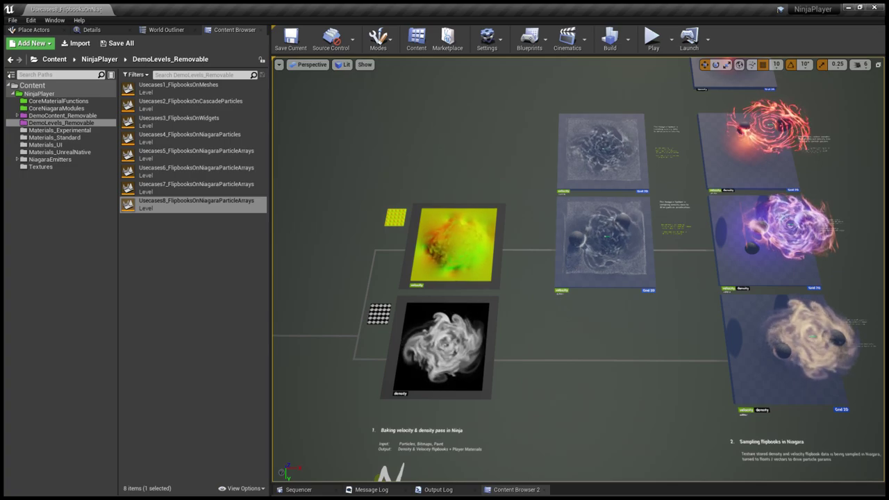
{"action": "right_click_drag", "start_coordinate": [578, 269], "coordinate": [578, 270]}
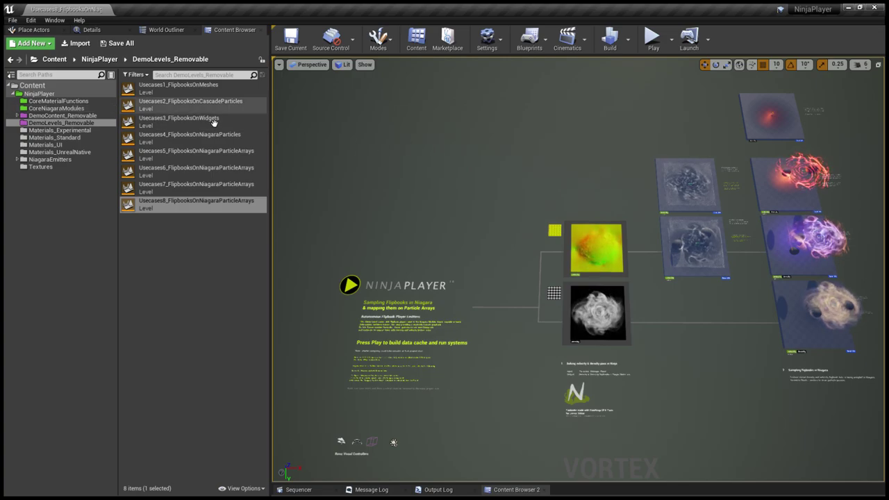
- Collapse and re-expand the NinjaPlayer folder, and select DemoContent_Removable together with DemoLevels_Removable
{"action": "left_click", "coordinate": [14, 94]}
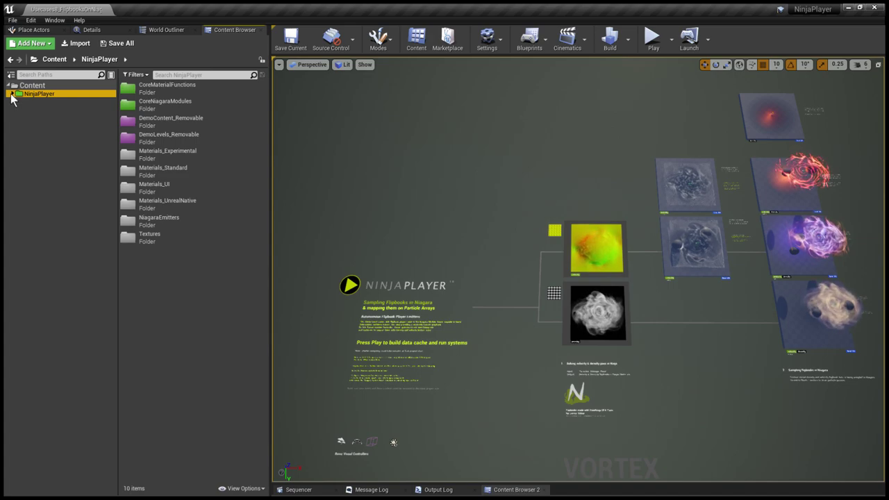
{"action": "left_click", "coordinate": [11, 94]}
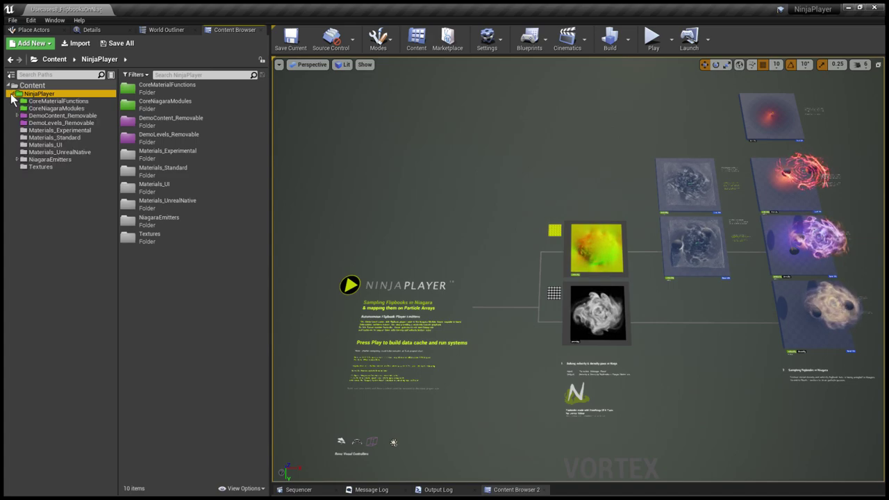
{"action": "left_click", "coordinate": [92, 116]}
{"action": "left_click", "coordinate": [80, 123], "text": "ctrl"}
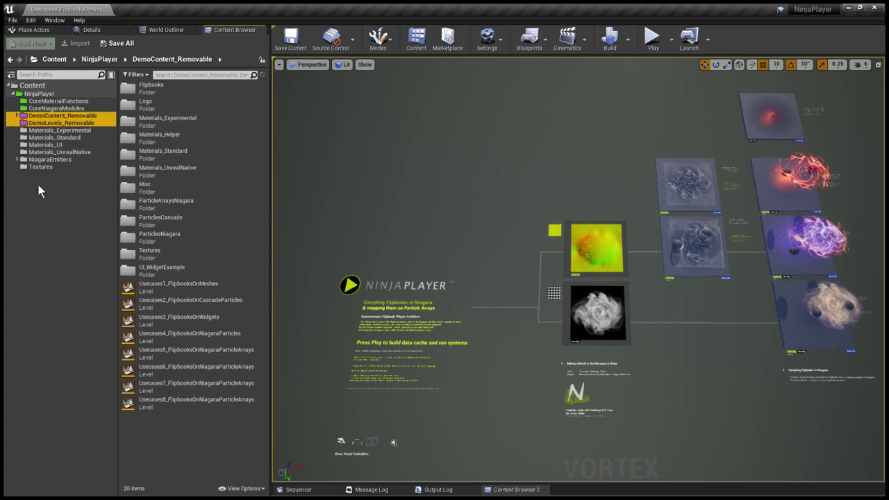
- Browse the demo content's Flipbooks folder and inspect the T_Pyro1_Turbulent_8frames_density and T_Pyro1_Smoke_16subframes_velocity textures, closing both
{"action": "left_click", "coordinate": [18, 116]}
{"action": "left_click", "coordinate": [38, 124]}
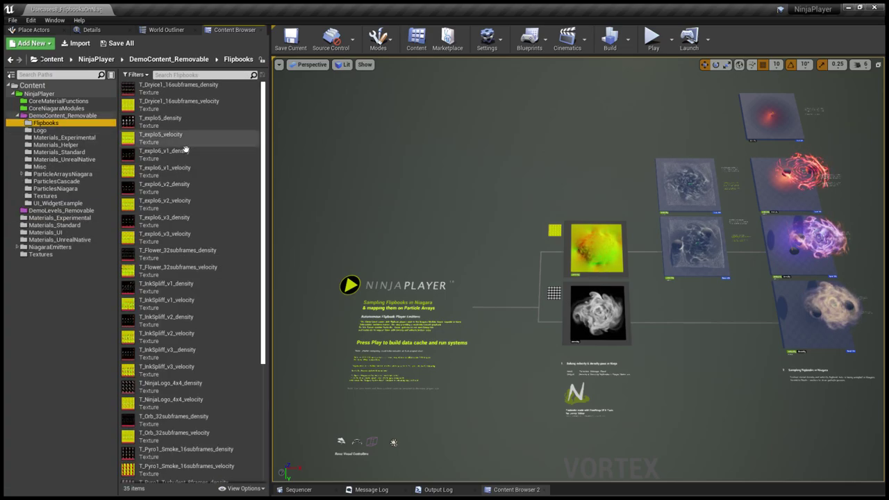
{"action": "left_click_drag", "start_coordinate": [264, 179], "coordinate": [278, 324]}
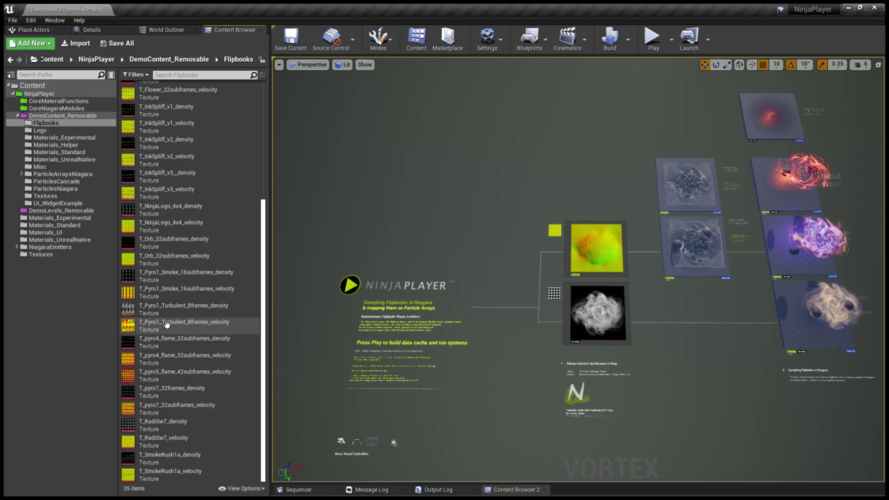
{"action": "left_click", "coordinate": [184, 307]}
{"action": "left_click_drag", "start_coordinate": [132, 43], "coordinate": [241, 10]}
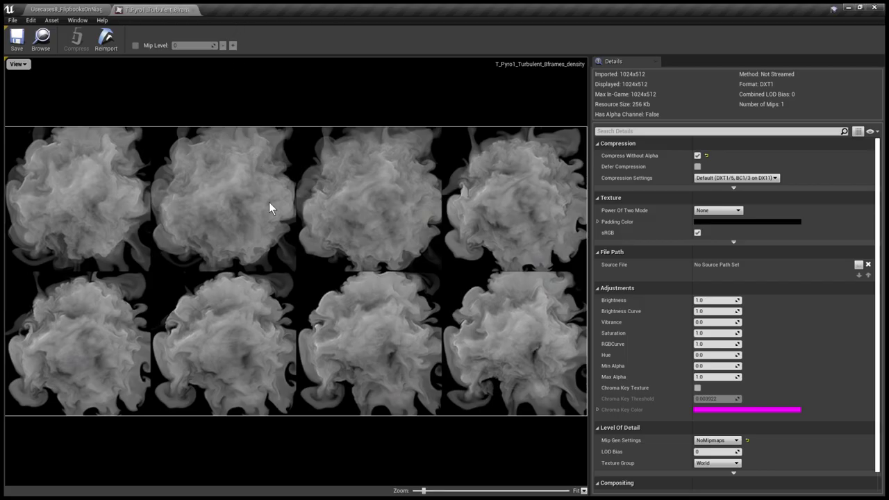
{"action": "left_click", "coordinate": [193, 10]}
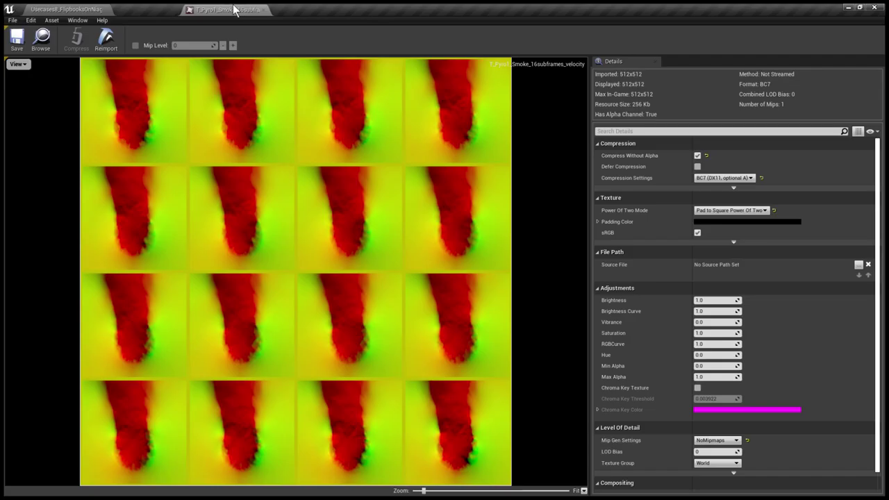
{"action": "left_click", "coordinate": [193, 10]}
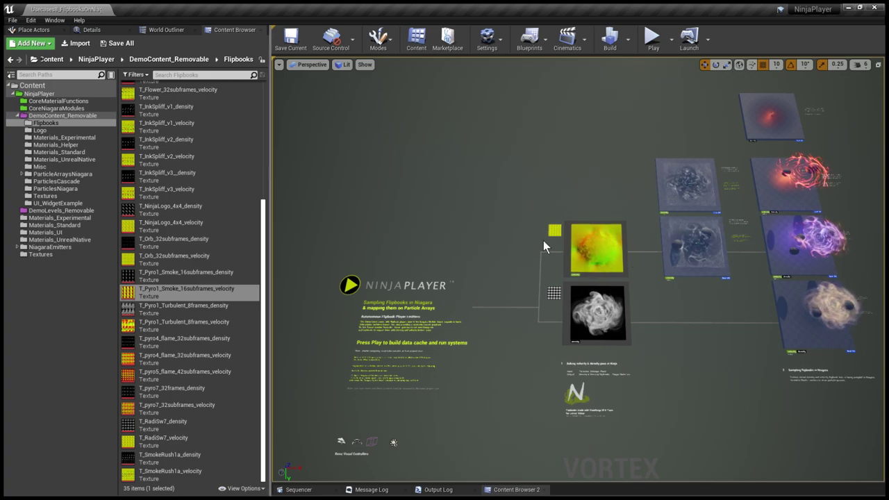
- Collapse the DemoContent_Removable folder and add DemoLevels_Removable to the folder selection
{"action": "left_click", "coordinate": [19, 116]}
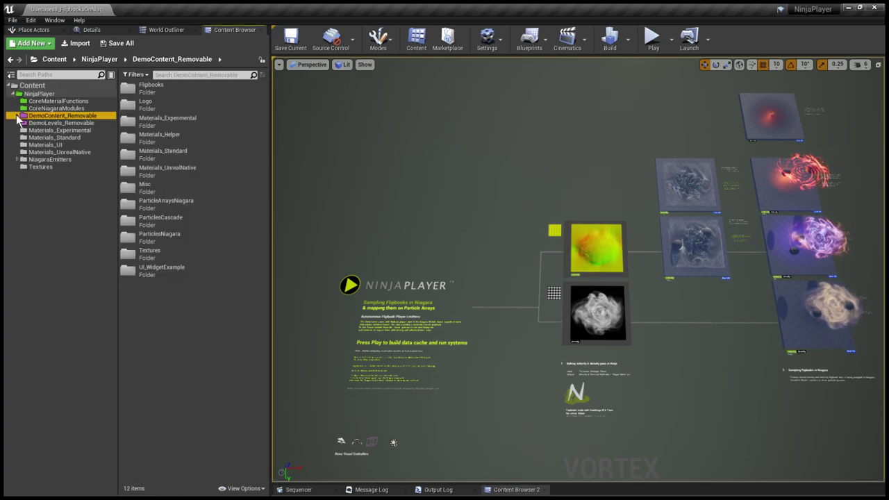
{"action": "left_click", "coordinate": [61, 123], "text": "ctrl"}
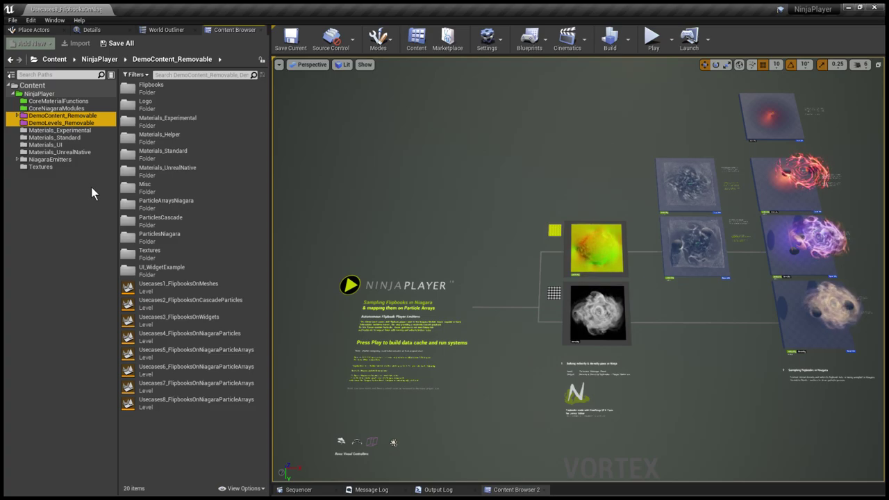
- Review the contents of the CoreMaterialFunctions and CoreNiagaraModules folders, ending in CoreMaterialFunctions
{"action": "left_click", "coordinate": [88, 101]}
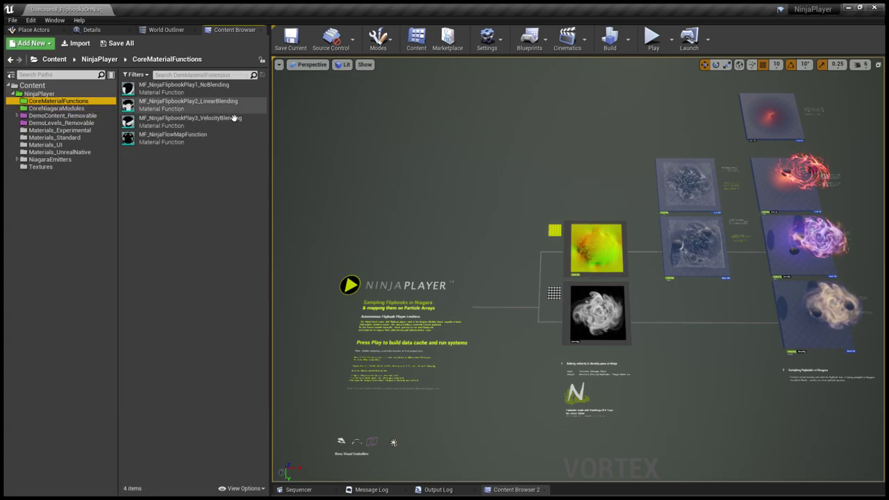
{"action": "left_click", "coordinate": [64, 108]}
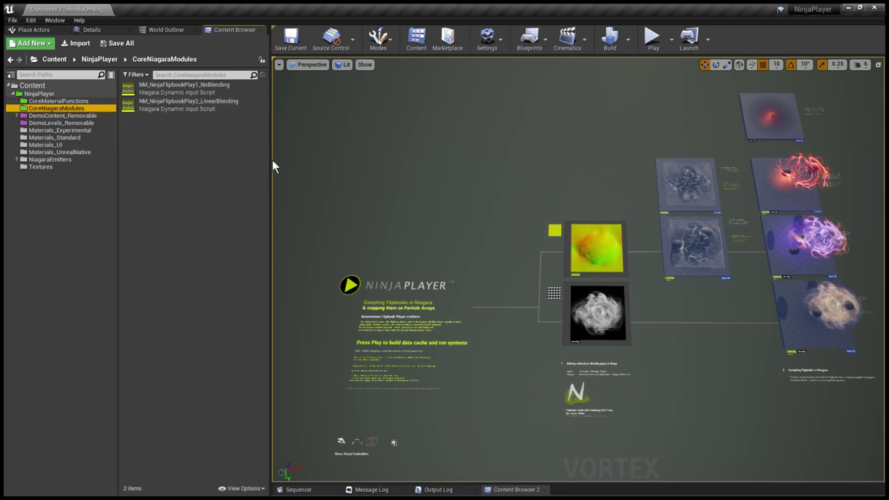
{"action": "left_click", "coordinate": [77, 102]}
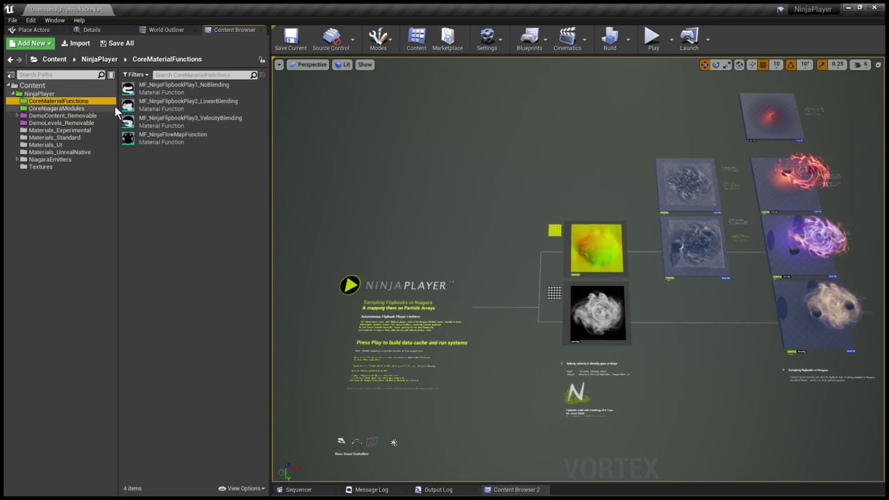
- Open the MF_NinjaFlipbookPlay2_LinearBlending material function to view its node graph, and close it
{"action": "left_click", "coordinate": [204, 106]}
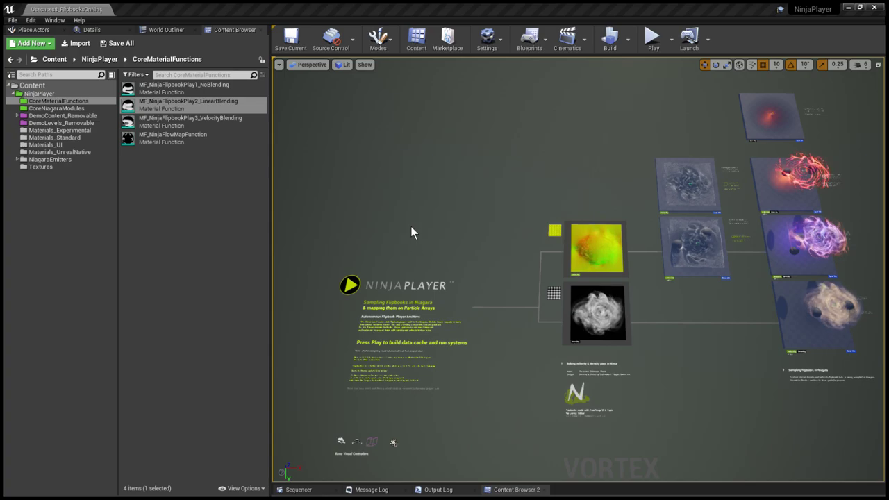
{"action": "left_click_drag", "start_coordinate": [90, 6], "coordinate": [258, 8]}
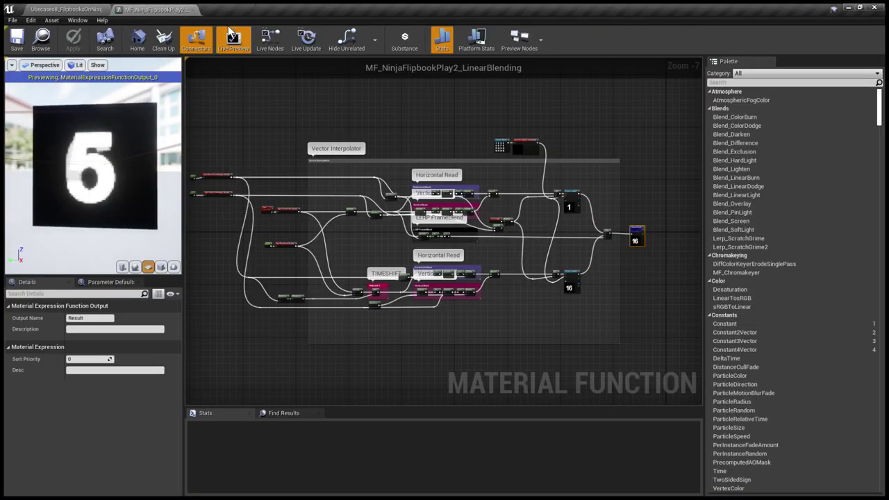
{"action": "left_click", "coordinate": [193, 10]}
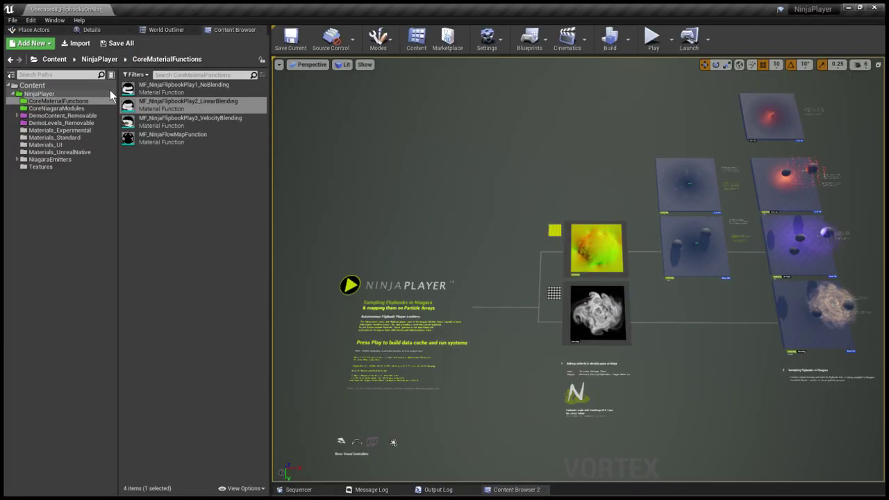
- Open NM_NinjaFlipbookPlay2_LinearBlending from the CoreNiagaraModules folder, examine its Horizontal Read, Vertical Read and FrameBlend nodes, and close it
{"action": "left_click", "coordinate": [88, 109]}
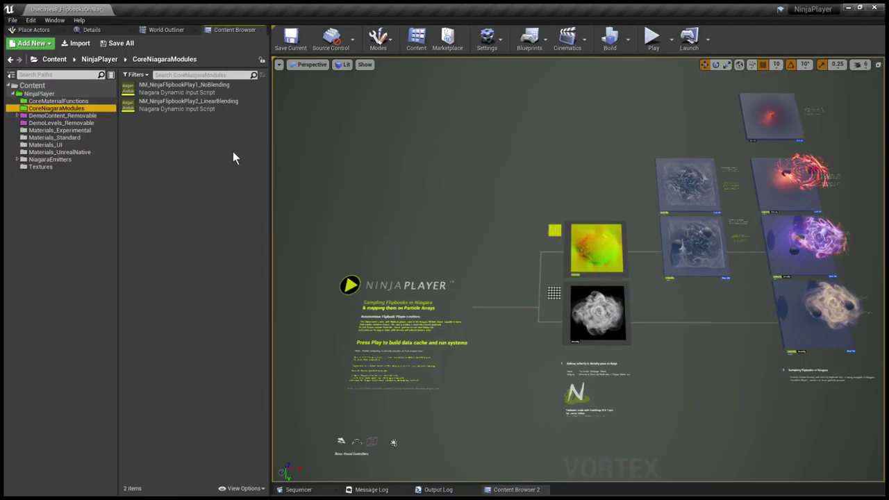
{"action": "left_click_drag", "start_coordinate": [219, 109], "coordinate": [199, 89]}
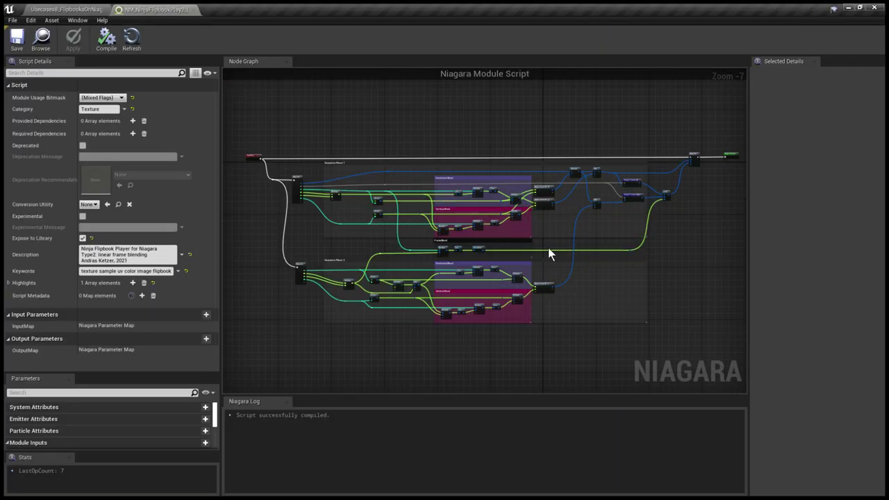
{"action": "scroll", "coordinate": [548, 248], "scroll_direction": "up", "scroll_amount": 2}
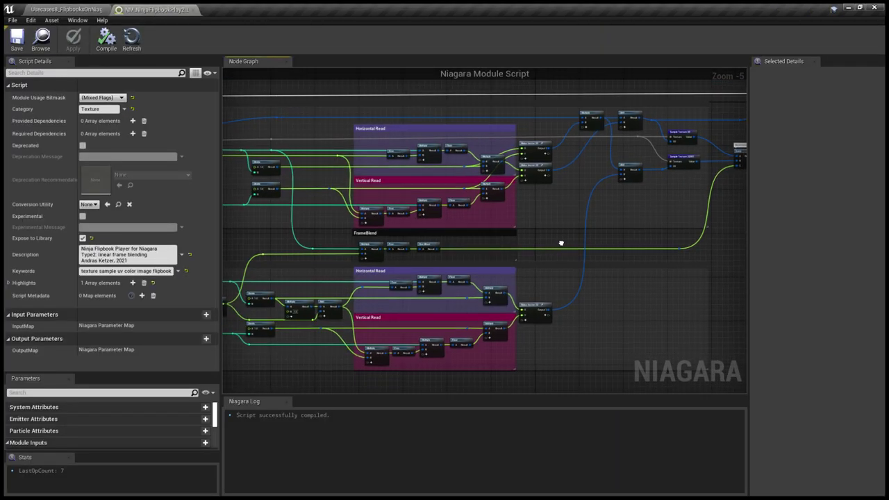
{"action": "scroll", "coordinate": [542, 238], "scroll_direction": "down", "scroll_amount": 1}
{"action": "right_click_drag", "start_coordinate": [549, 234], "coordinate": [552, 236]}
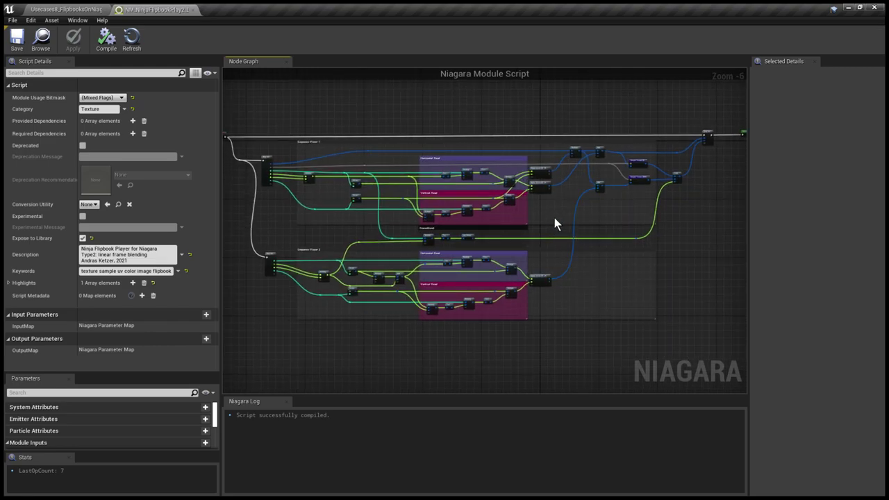
{"action": "left_click", "coordinate": [192, 10]}
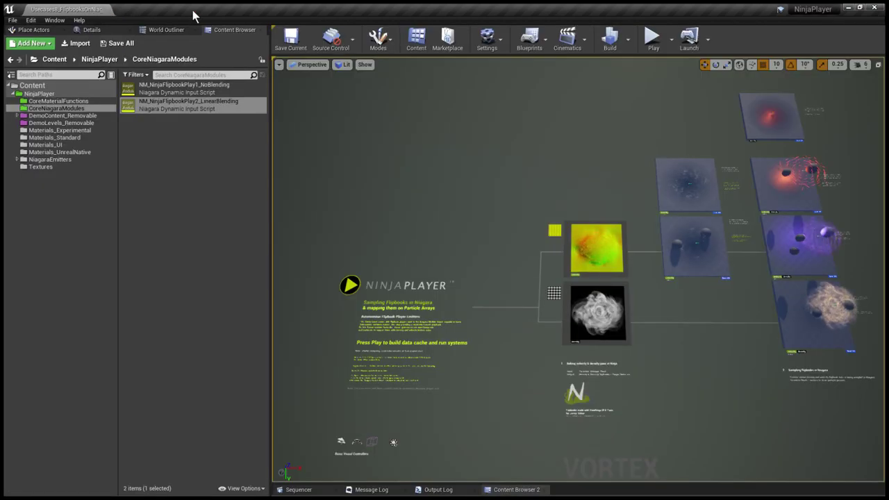
- Open the M_NinjaPlayBasic material from the Materials_Standard folder and clear the node selection in its graph
{"action": "left_click", "coordinate": [69, 138]}
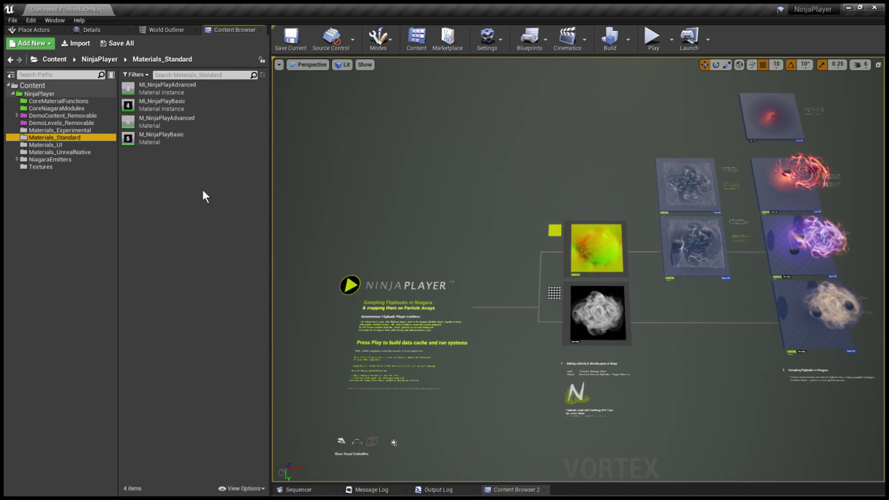
{"action": "left_click", "coordinate": [168, 142]}
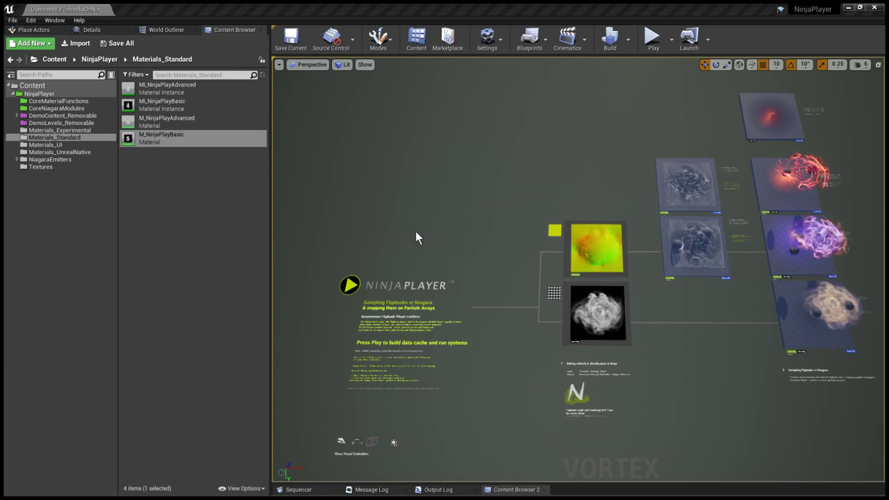
{"action": "left_click_drag", "start_coordinate": [62, 10], "coordinate": [216, 11]}
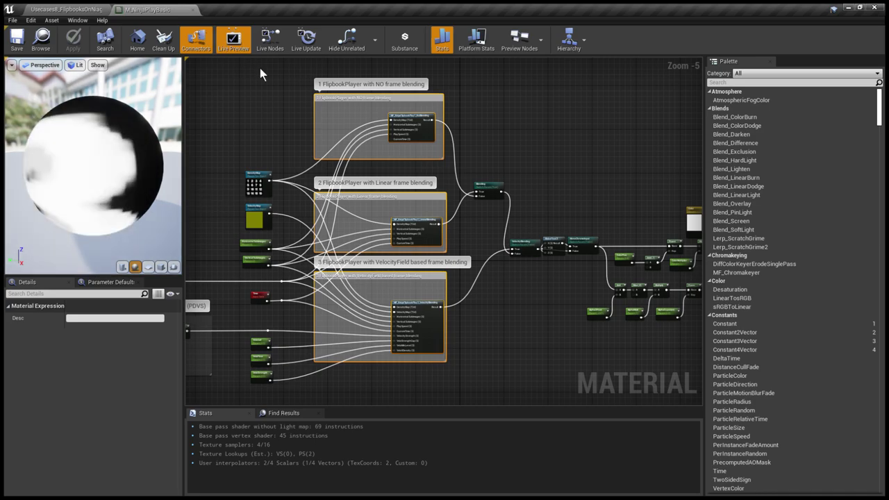
{"action": "left_click", "coordinate": [486, 158]}
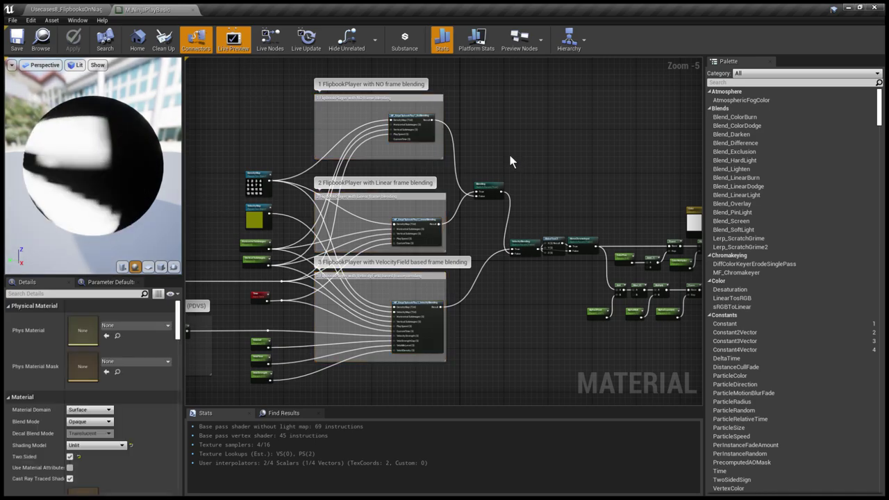
- Select and examine the NoBlending, LinearBlending and VelocityBlending flipbook player function nodes one after another
{"action": "left_click", "coordinate": [411, 122]}
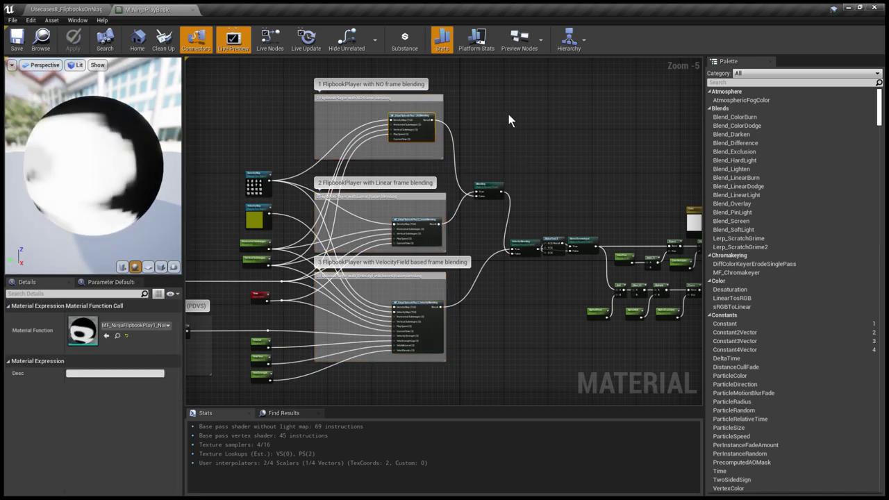
{"action": "scroll", "coordinate": [423, 122], "scroll_direction": "up", "scroll_amount": 4}
{"action": "scroll", "coordinate": [427, 124], "scroll_direction": "up", "scroll_amount": 1}
{"action": "scroll", "coordinate": [426, 230], "scroll_direction": "down", "scroll_amount": 1}
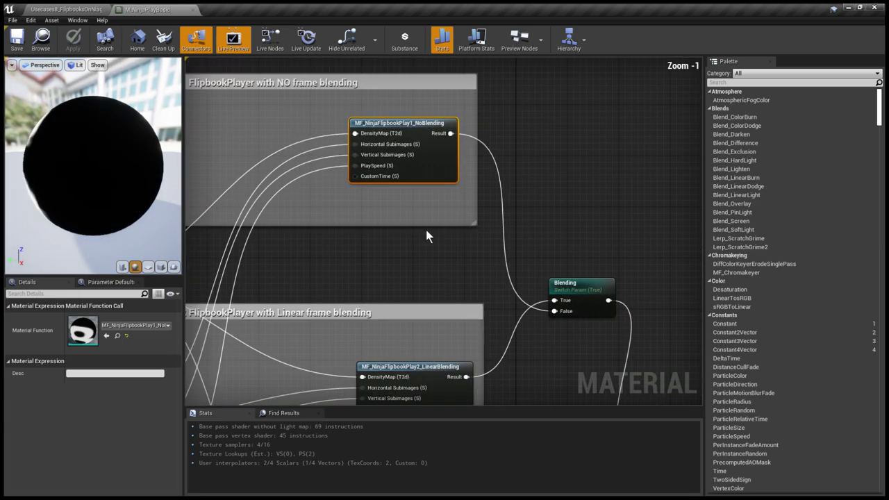
{"action": "right_click_drag", "start_coordinate": [446, 309], "coordinate": [431, 147]}
{"action": "left_click", "coordinate": [415, 221]}
{"action": "scroll", "coordinate": [415, 252], "scroll_direction": "down", "scroll_amount": 3}
{"action": "right_click_drag", "start_coordinate": [432, 311], "coordinate": [429, 179]}
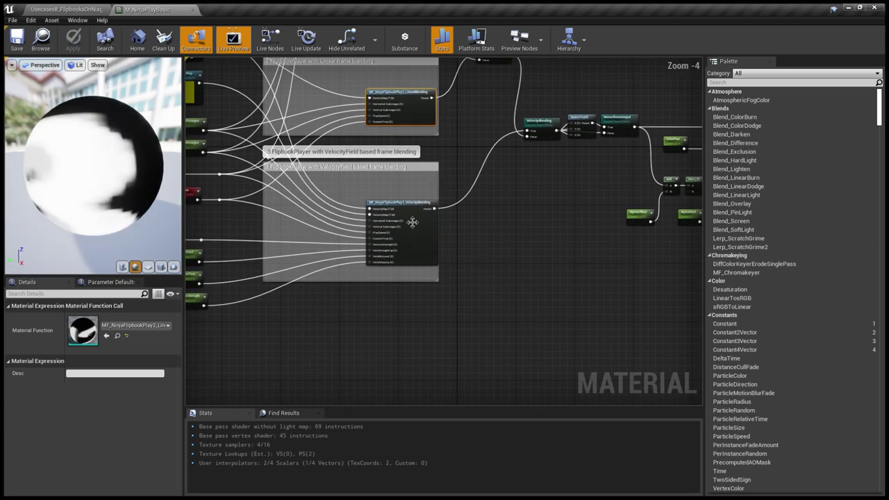
{"action": "left_click", "coordinate": [411, 223]}
{"action": "scroll", "coordinate": [441, 255], "scroll_direction": "up", "scroll_amount": 2}
- Examine the M_NinjaPlayBasic node chain from the blending switches through to the material output
{"action": "scroll", "coordinate": [441, 255], "scroll_direction": "down", "scroll_amount": 5}
{"action": "right_click_drag", "start_coordinate": [440, 222], "coordinate": [392, 234]}
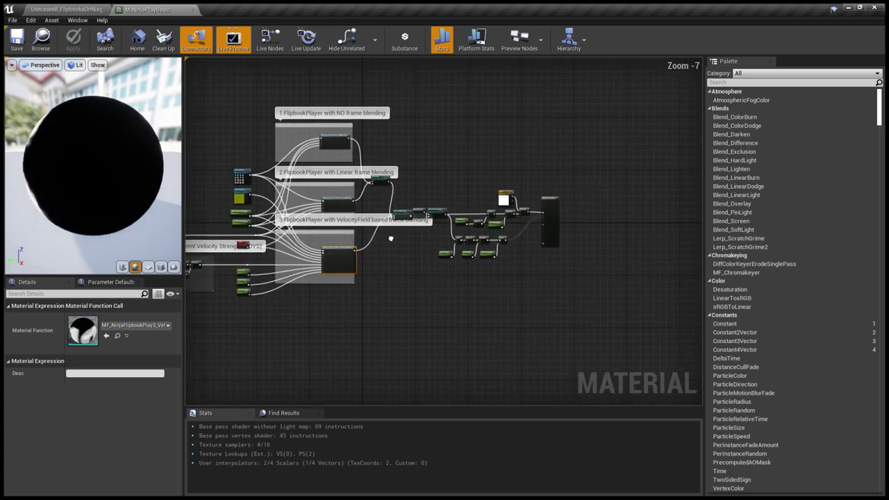
{"action": "scroll", "coordinate": [410, 240], "scroll_direction": "up", "scroll_amount": 2}
{"action": "right_click_drag", "start_coordinate": [452, 177], "coordinate": [512, 183]}
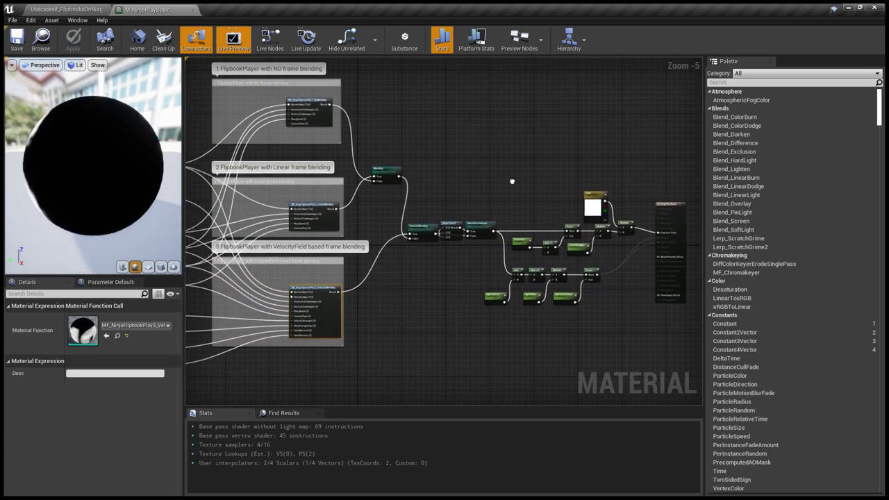
- Preview M_NinjaPlayBasic on a plane, view the animated digits up close, and close the material
{"action": "left_click", "coordinate": [149, 267]}
{"action": "left_click_drag", "start_coordinate": [85, 182], "coordinate": [40, 157]}
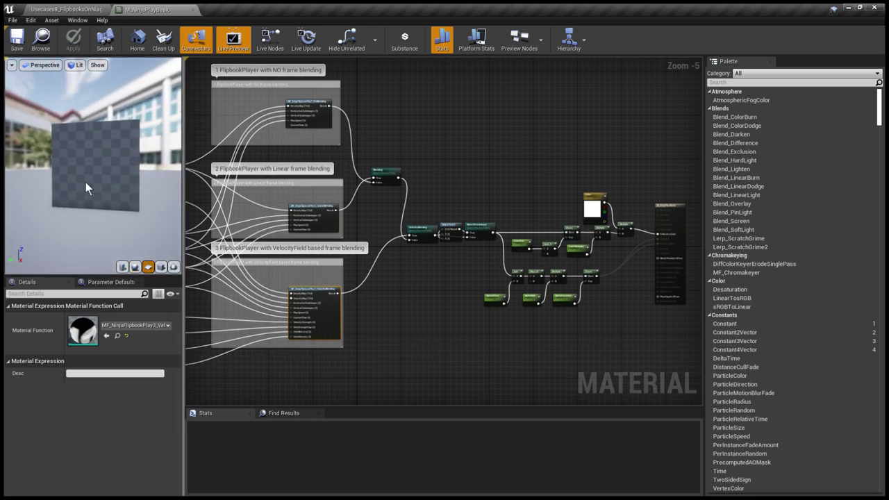
{"action": "scroll", "coordinate": [86, 182], "scroll_direction": "up", "scroll_amount": 4}
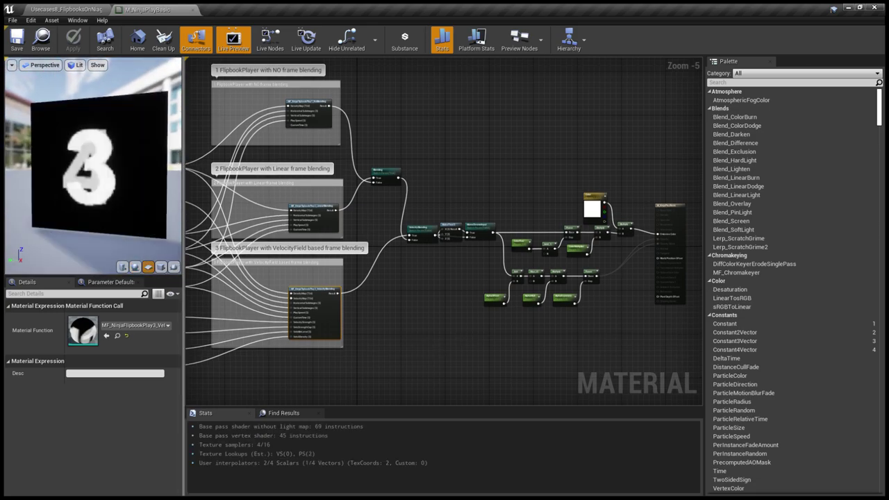
{"action": "left_click", "coordinate": [192, 10]}
- Open the M_NinjaPlayAdvanced material and examine its Color and Gradient Mapping and World Position Offset node groups
{"action": "double_click", "coordinate": [170, 121]}
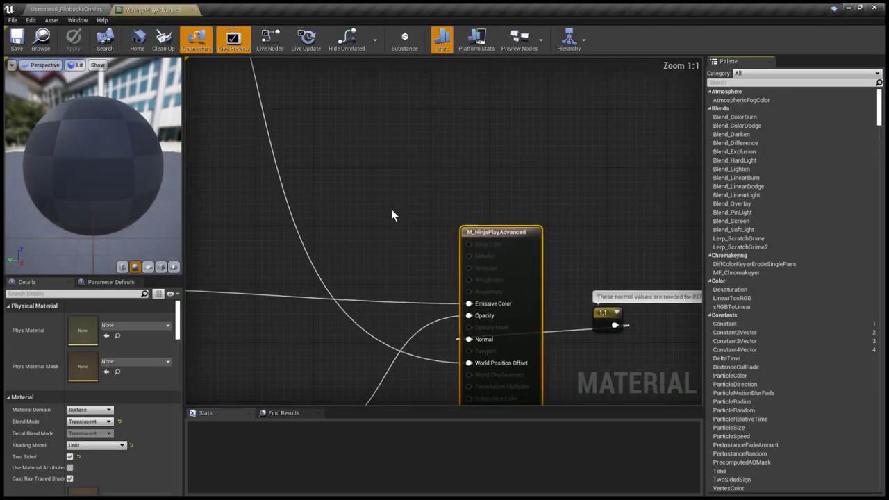
{"action": "scroll", "coordinate": [391, 209], "scroll_direction": "down", "scroll_amount": 10}
{"action": "scroll", "coordinate": [494, 216], "scroll_direction": "up", "scroll_amount": 6}
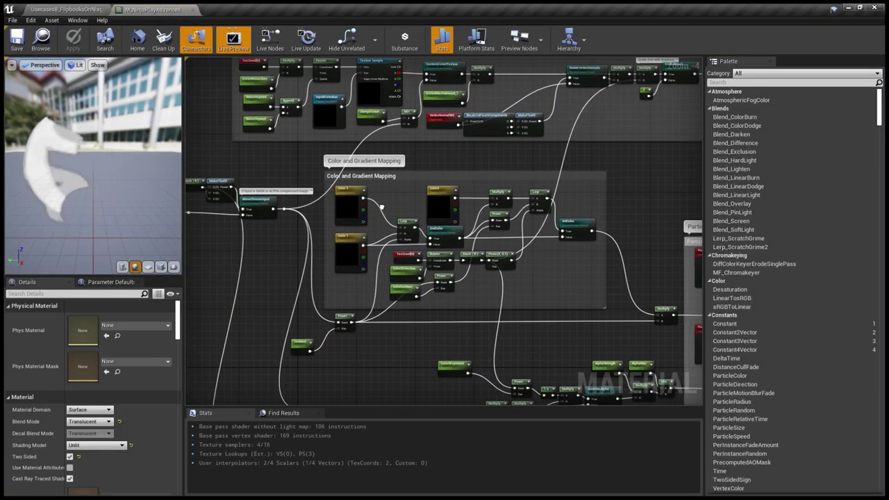
{"action": "right_click_drag", "start_coordinate": [382, 207], "coordinate": [354, 177]}
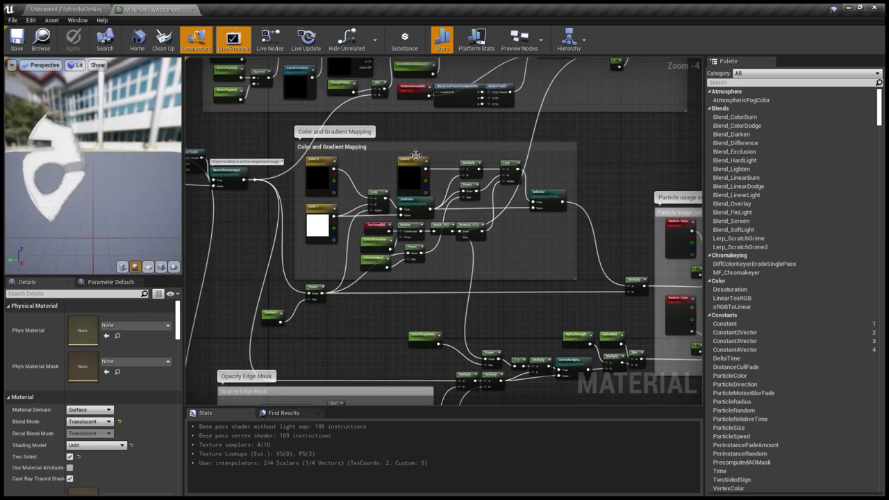
{"action": "right_click_drag", "start_coordinate": [415, 151], "coordinate": [442, 261]}
{"action": "scroll", "coordinate": [386, 164], "scroll_direction": "up", "scroll_amount": 1}
{"action": "scroll", "coordinate": [422, 181], "scroll_direction": "down", "scroll_amount": 1}
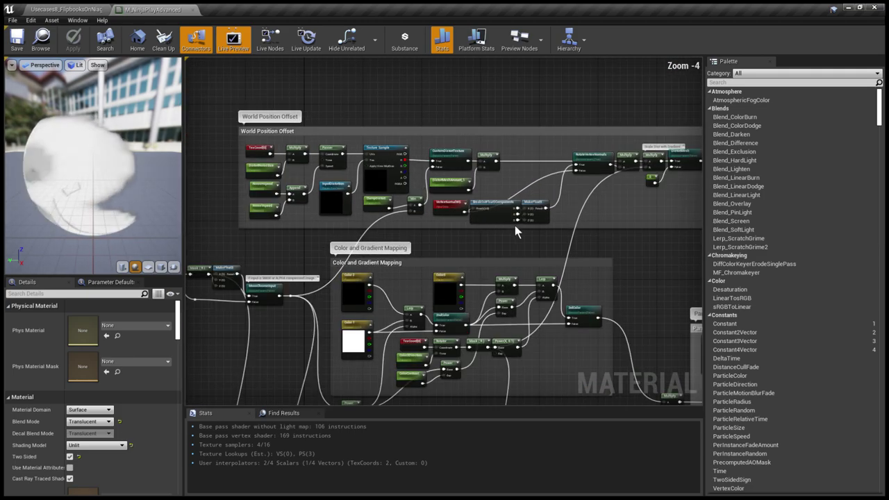
- Examine the Refraction, Opacity Edge Mask and Fresnel opacity node groups of M_NinjaPlayAdvanced
{"action": "right_click_drag", "start_coordinate": [566, 242], "coordinate": [426, 50]}
{"action": "right_click_drag", "start_coordinate": [606, 386], "coordinate": [453, 253]}
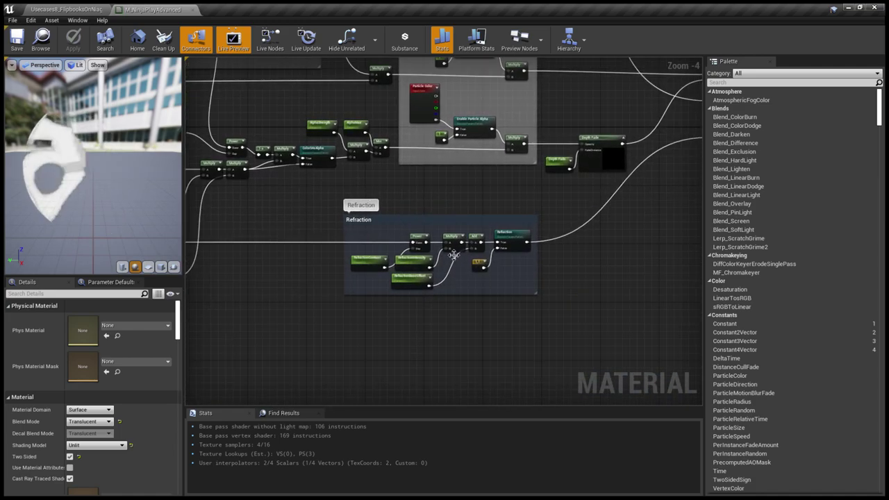
{"action": "scroll", "coordinate": [453, 253], "scroll_direction": "up", "scroll_amount": 2}
{"action": "scroll", "coordinate": [367, 173], "scroll_direction": "down", "scroll_amount": 4}
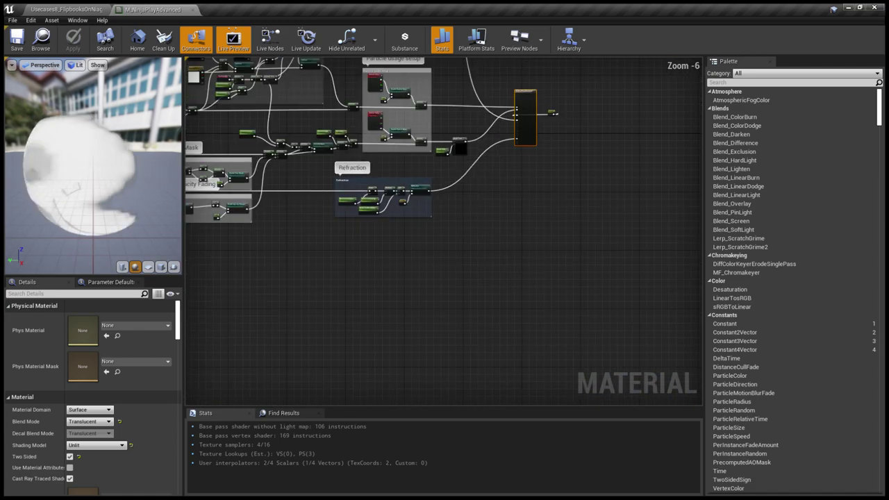
{"action": "right_click_drag", "start_coordinate": [367, 173], "coordinate": [505, 221]}
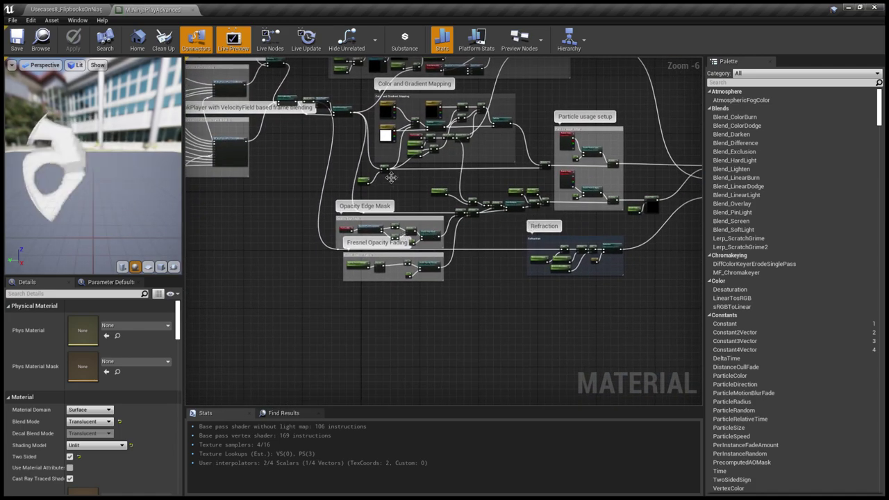
{"action": "right_click_drag", "start_coordinate": [392, 177], "coordinate": [353, 242]}
- Examine the Particle usage setup group and the overall M_NinjaPlayAdvanced graph, and close the material
{"action": "scroll", "coordinate": [368, 234], "scroll_direction": "up", "scroll_amount": 1}
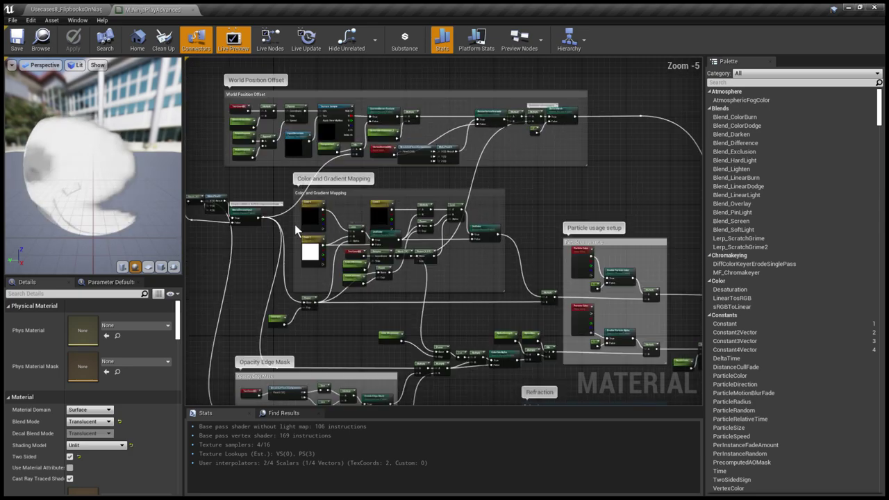
{"action": "right_click_drag", "start_coordinate": [654, 309], "coordinate": [427, 256]}
{"action": "scroll", "coordinate": [426, 255], "scroll_direction": "up", "scroll_amount": 2}
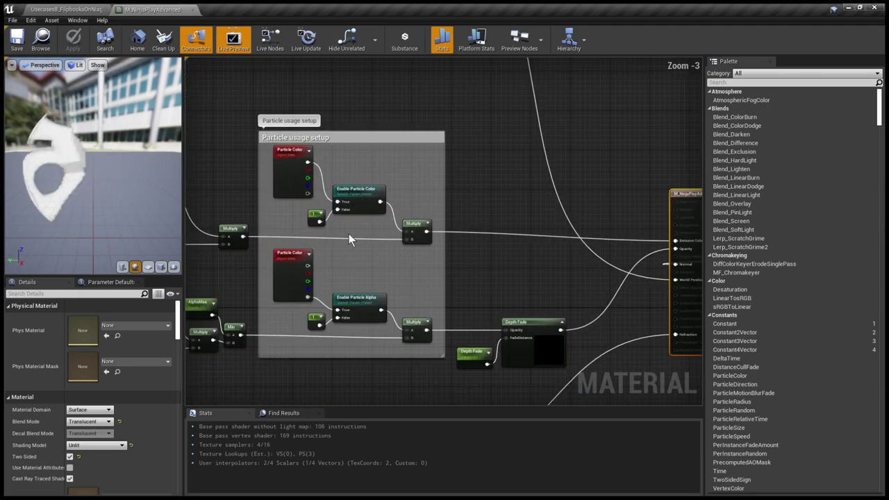
{"action": "scroll", "coordinate": [434, 264], "scroll_direction": "down", "scroll_amount": 5}
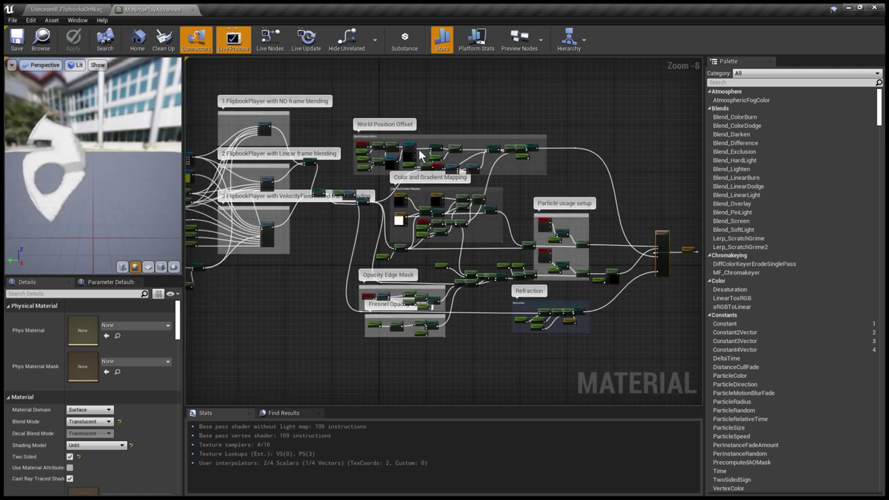
{"action": "right_click_drag", "start_coordinate": [336, 241], "coordinate": [283, 242]}
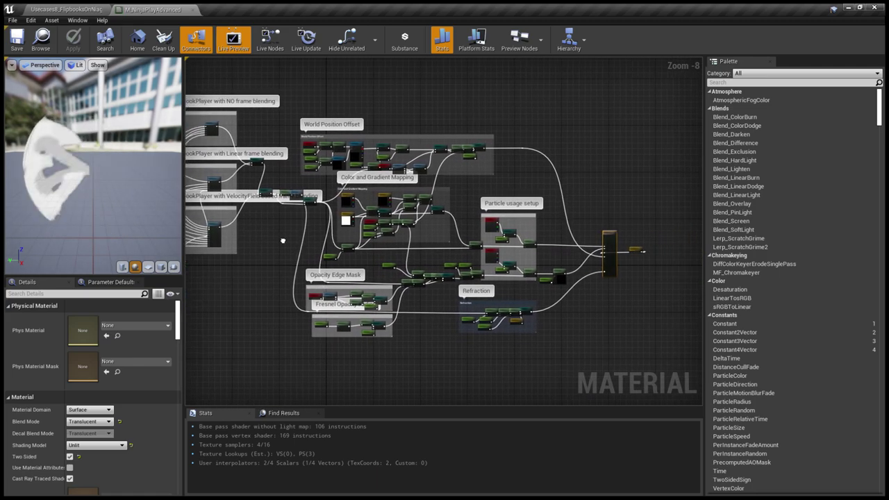
{"action": "left_click", "coordinate": [193, 9]}
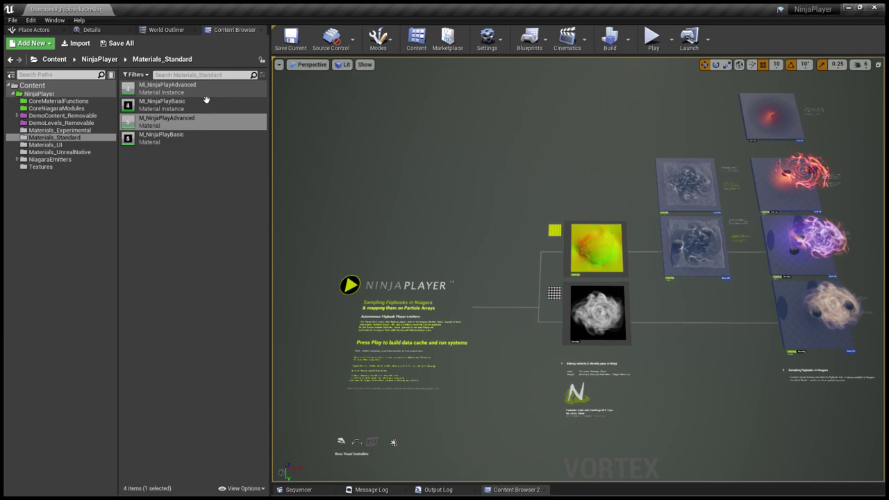
- Open the MI_NinjaPlayAdvanced material instance, collapse its Basic, Blending, Color and DistortMesh parameter groups, and close it
{"action": "double_click", "coordinate": [175, 92]}
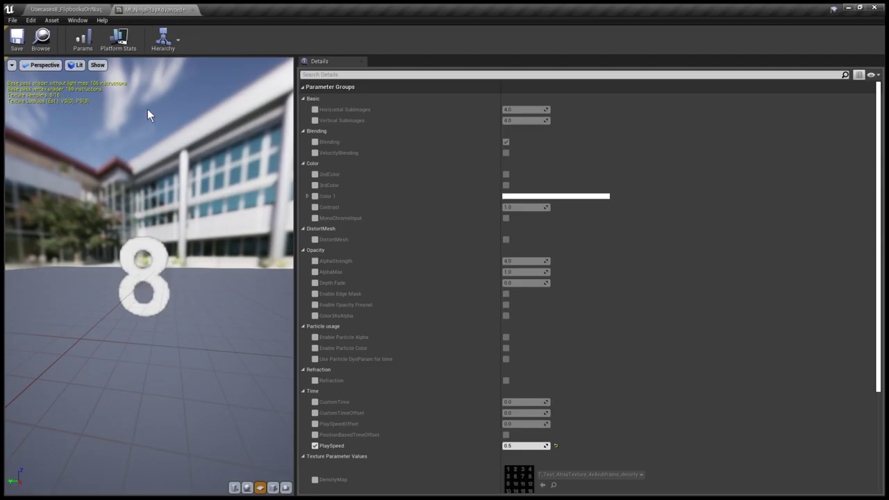
{"action": "left_click", "coordinate": [305, 100]}
{"action": "left_click", "coordinate": [304, 109]}
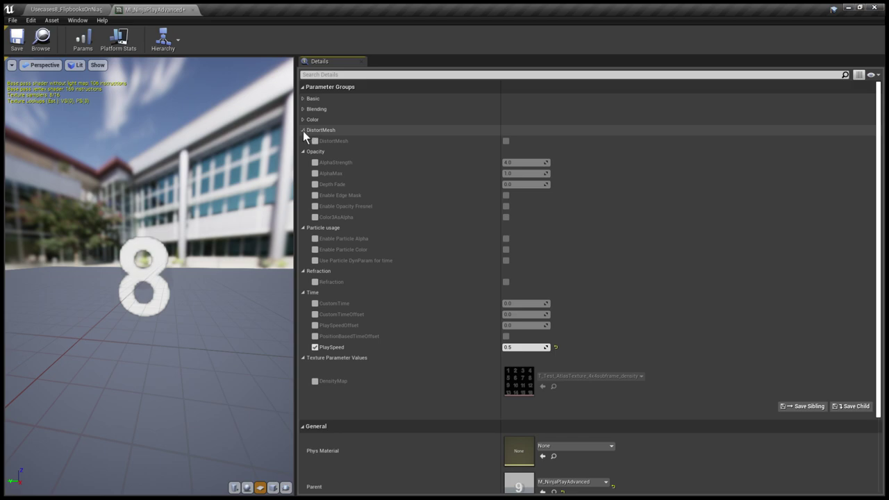
{"action": "left_click", "coordinate": [302, 130]}
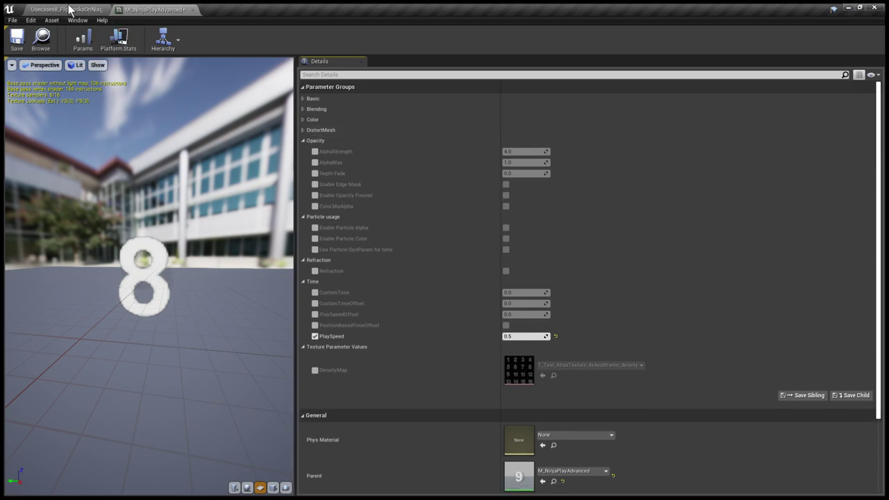
{"action": "left_click", "coordinate": [193, 9]}
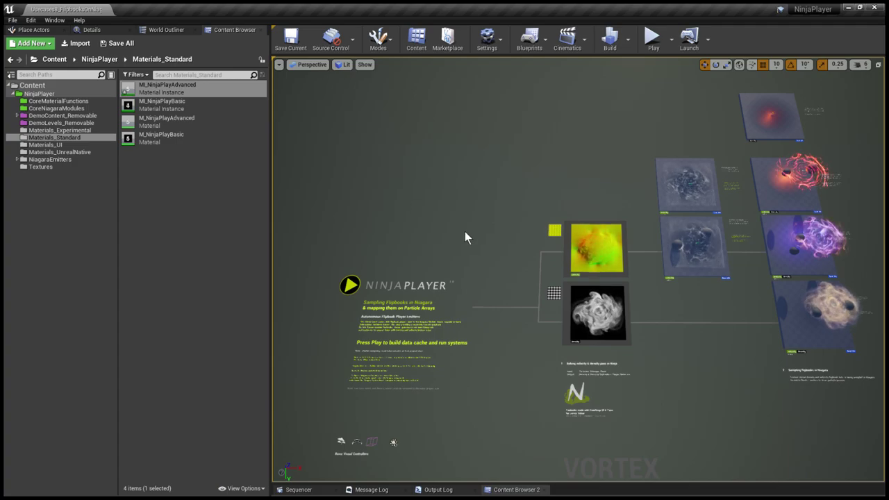
- Examine the Vortex flipbook examples, the velocity and density baking notes, and the NinjaPlayer introduction text in the level
{"action": "key", "text": "w"}
{"action": "right_click_drag", "start_coordinate": [643, 374], "coordinate": [625, 446]}
{"action": "key", "text": "s"}
{"action": "key", "text": "w"}
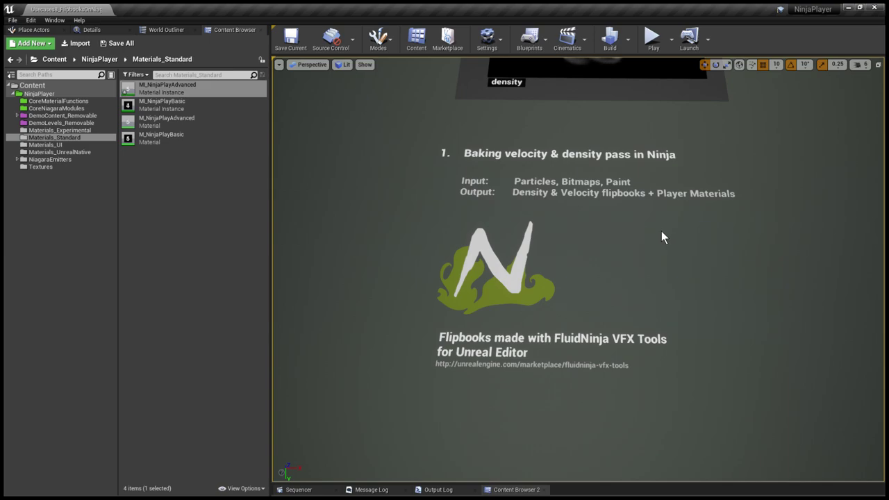
{"action": "key", "text": "s"}
{"action": "right_click_drag", "start_coordinate": [662, 231], "coordinate": [657, 225]}
{"action": "key", "text": "w"}
{"action": "key", "text": "w"}
{"action": "key", "text": "s"}
{"action": "scroll", "coordinate": [658, 235], "scroll_direction": "down", "scroll_amount": 1}
{"action": "key", "text": "w"}
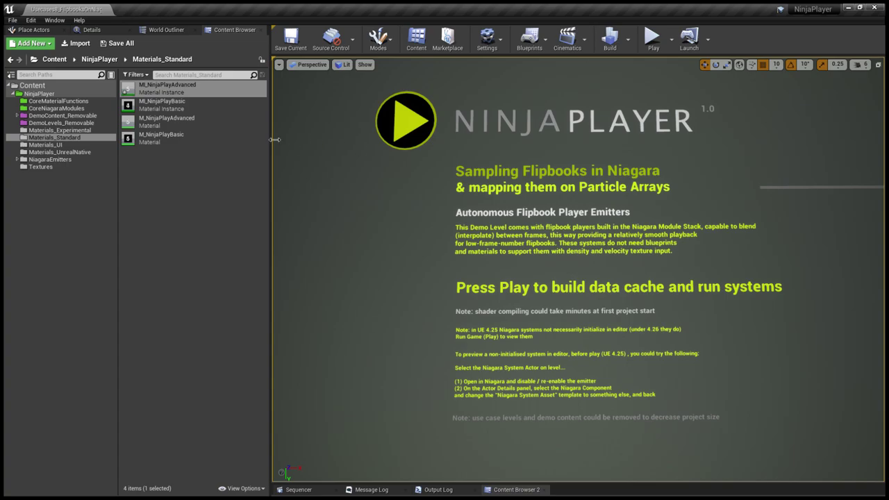
- Open the Usecases1_FlipbooksOnMeshes level from DemoLevels_Removable and examine its rows of mesh-mapped flipbook examples
{"action": "left_click", "coordinate": [83, 124]}
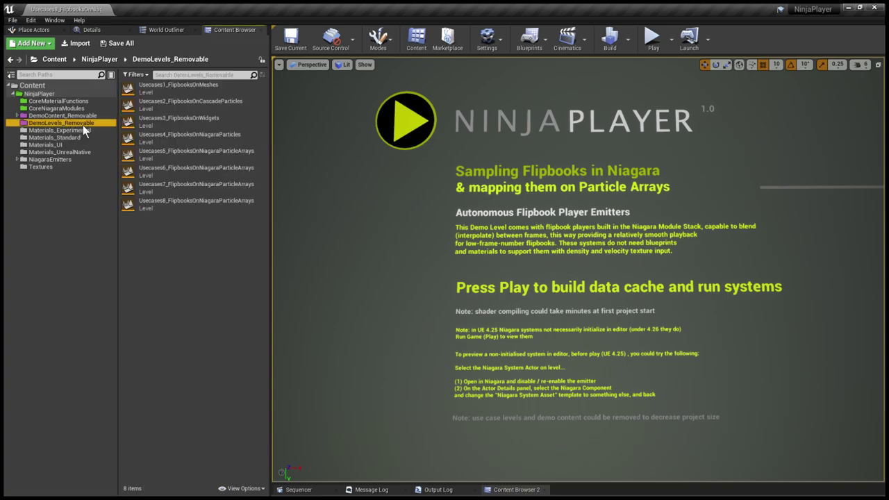
{"action": "left_click", "coordinate": [220, 88]}
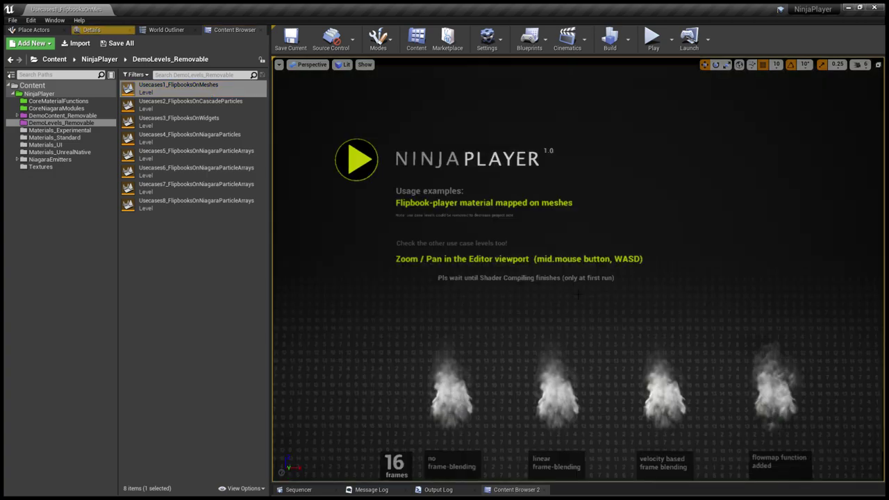
{"action": "key", "text": "s"}
{"action": "right_click_drag", "start_coordinate": [543, 336], "coordinate": [561, 324]}
{"action": "key", "text": "w"}
{"action": "key", "text": "w"}
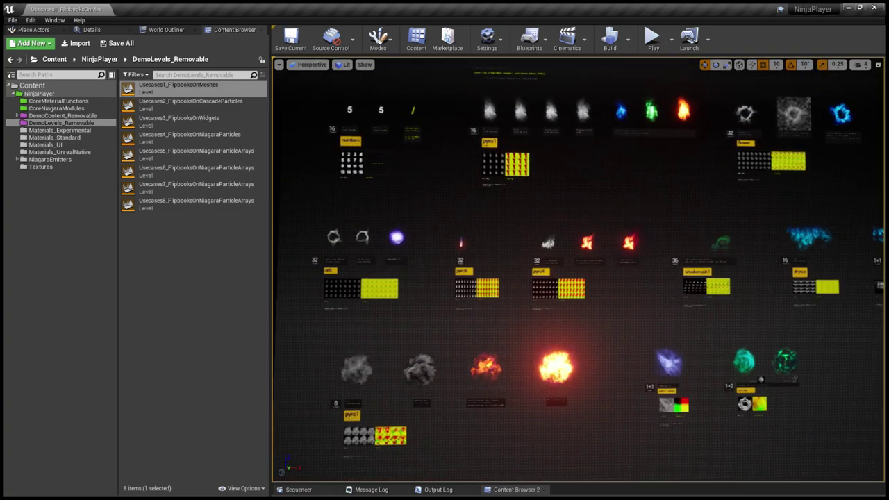
- Open the Usecases2_FlipbooksOnCascadeParticles level and examine the node graph of the M_UnrealNativeSubUV_ForParticles material
{"action": "double_click", "coordinate": [238, 108]}
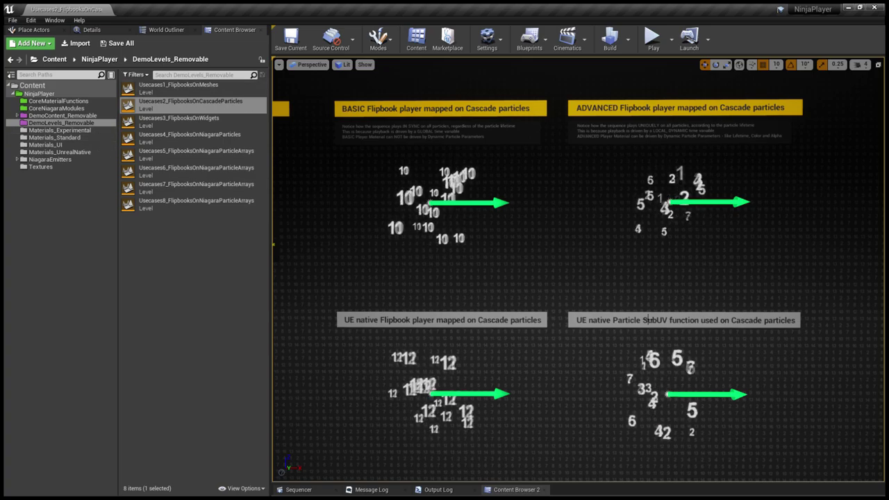
{"action": "left_click", "coordinate": [69, 153]}
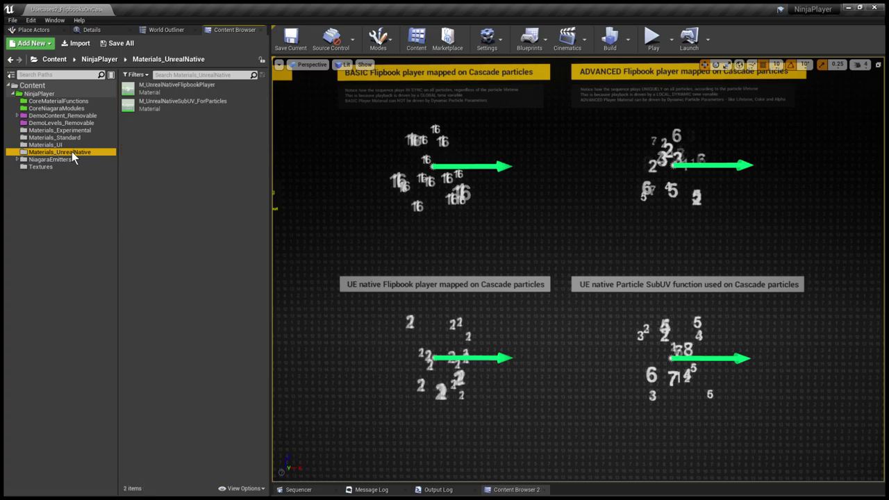
{"action": "double_click", "coordinate": [182, 105]}
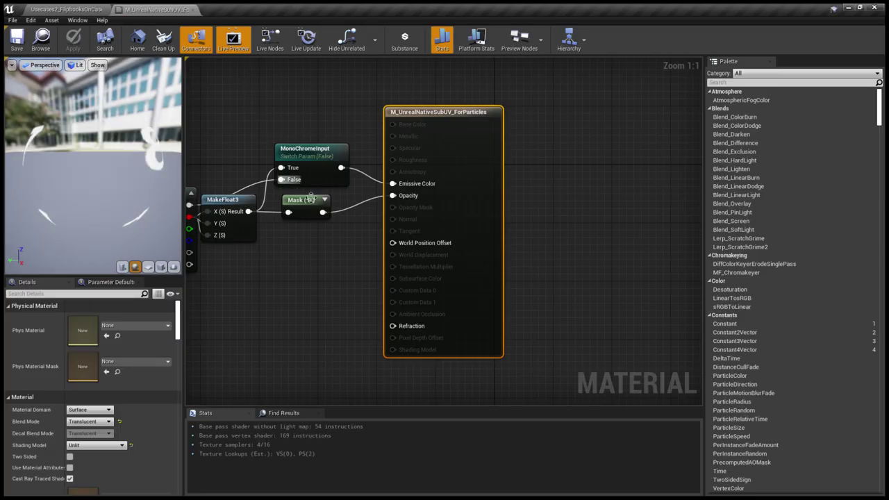
{"action": "scroll", "coordinate": [310, 202], "scroll_direction": "down", "scroll_amount": 4}
{"action": "right_click_drag", "start_coordinate": [312, 275], "coordinate": [439, 282]}
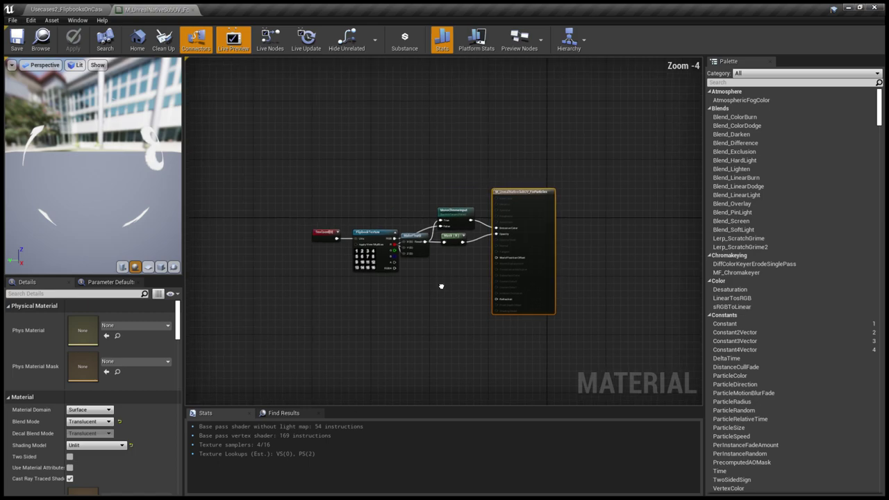
{"action": "scroll", "coordinate": [422, 262], "scroll_direction": "up", "scroll_amount": 3}
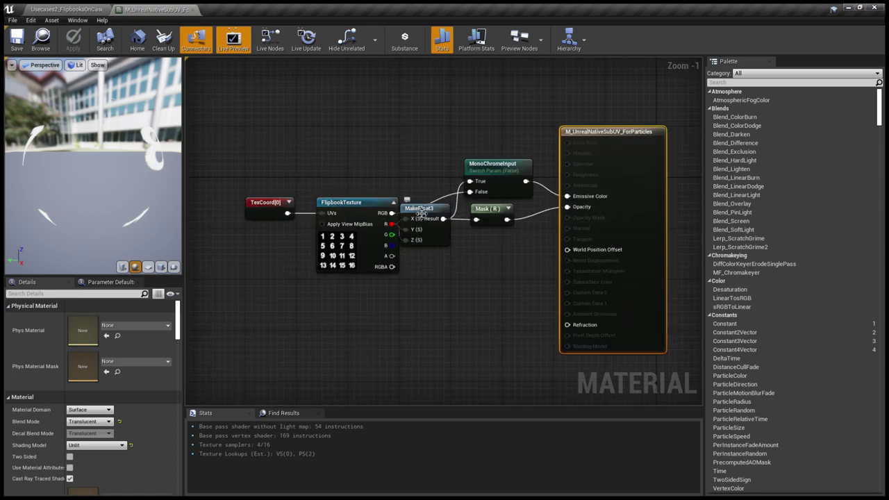
- Close the material and examine the inkspliffs and explosive flipbook examples in the Cascade particles level
{"action": "left_click", "coordinate": [193, 10]}
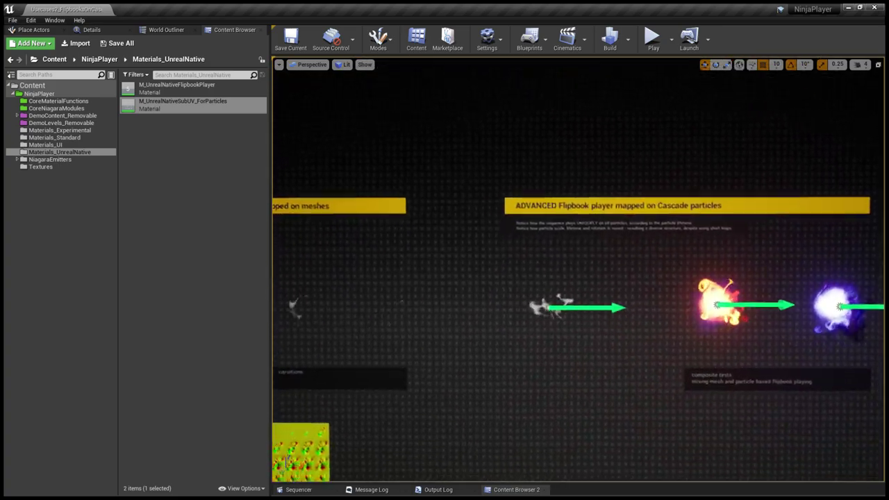
{"action": "right_click_drag", "start_coordinate": [578, 269], "coordinate": [526, 302]}
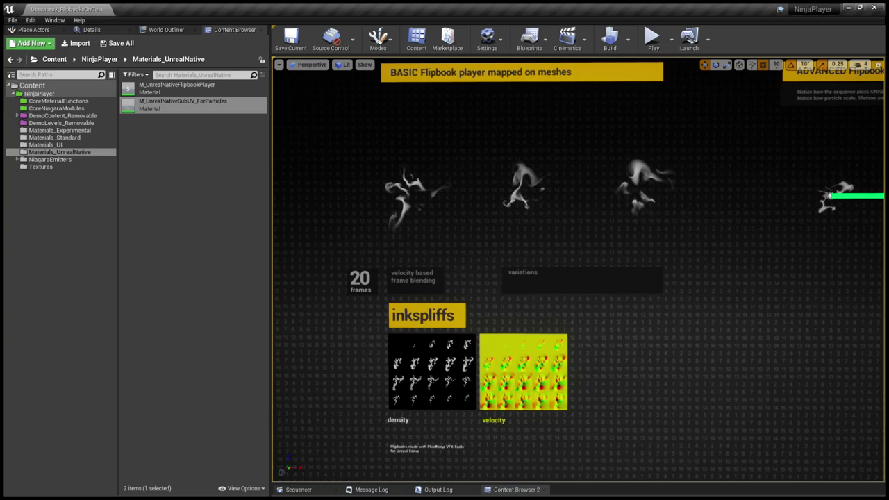
{"action": "middle_click_drag", "start_coordinate": [578, 269], "coordinate": [603, 403]}
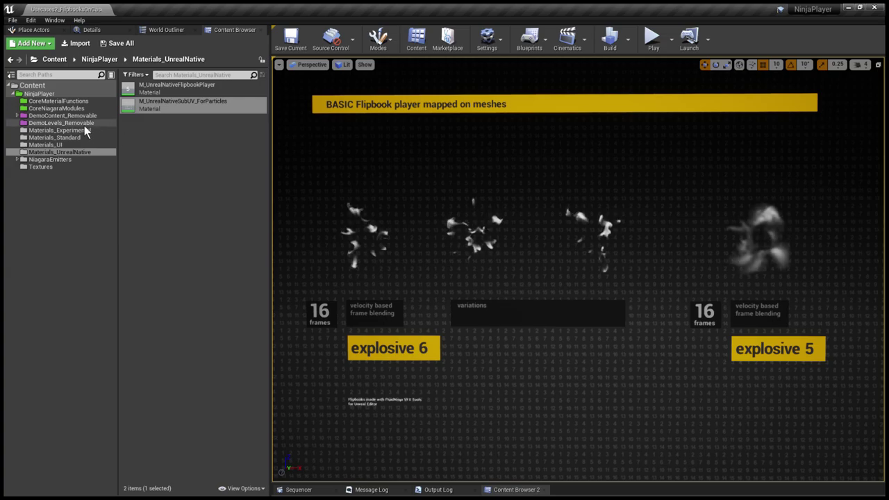
- Open the Usecases3_FlipbooksOnWidgets level, run it full screen to view the Basic and Advanced Player widgets, and stop the run
{"action": "left_click", "coordinate": [83, 125]}
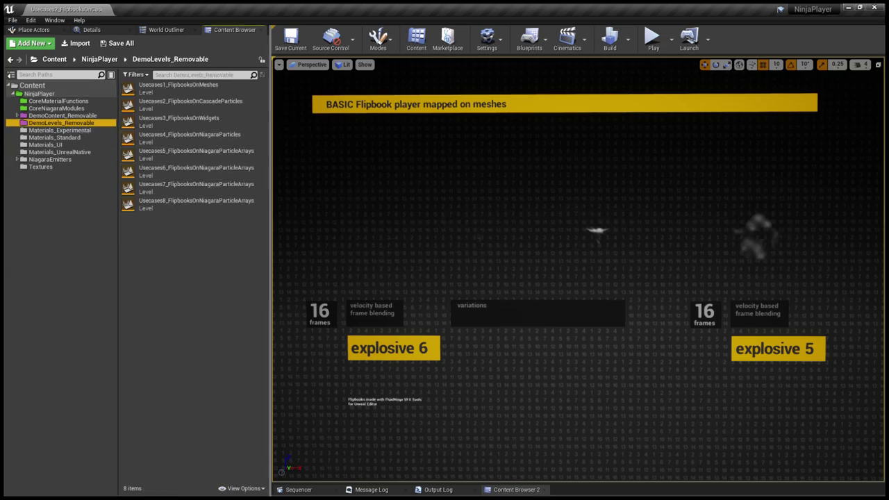
{"action": "left_click", "coordinate": [179, 120]}
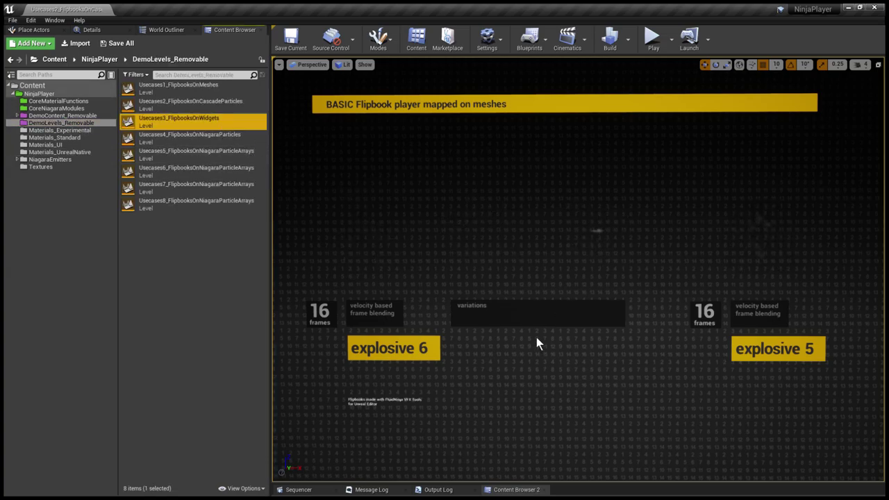
{"action": "key", "text": "F11"}
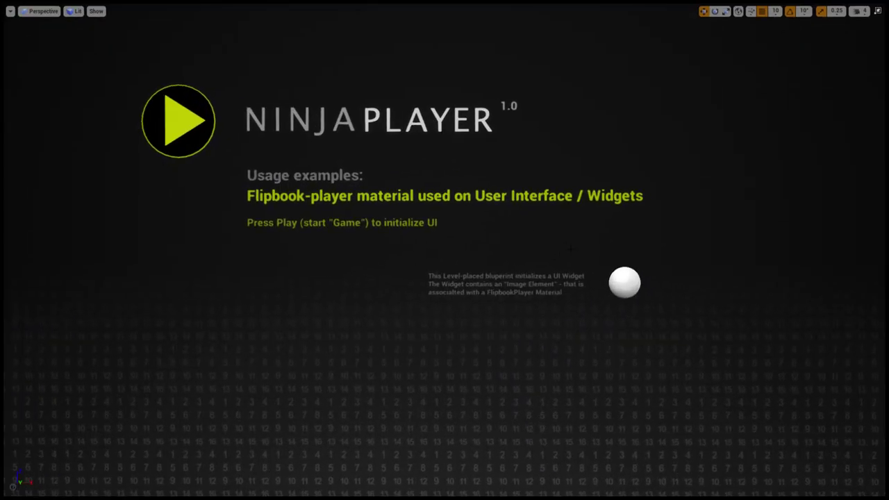
{"action": "key", "text": "alt+p"}
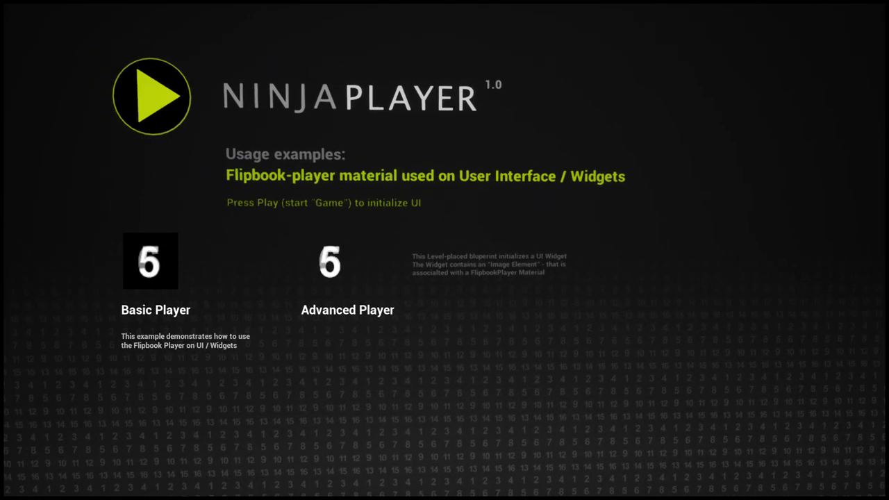
{"action": "key", "text": "Escape"}
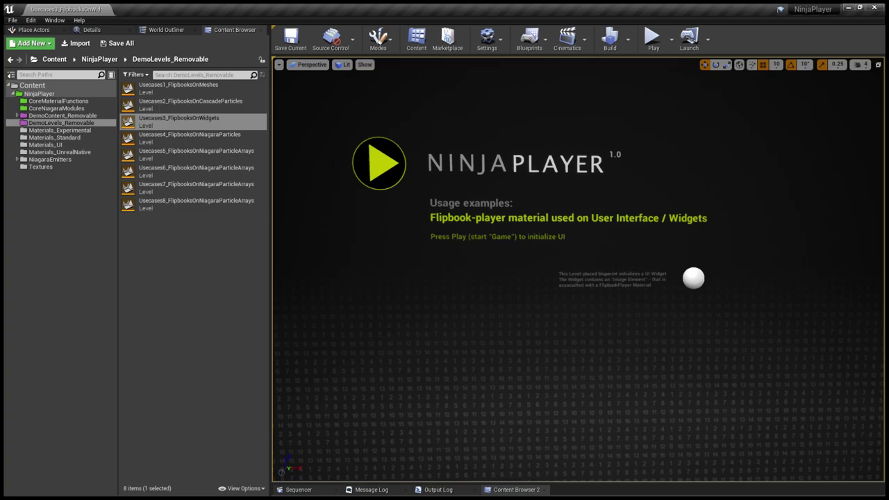
- View the Usecases4_FlipbooksOnNiagaraParticles level, and open and examine the Usecases5_FlipbooksOnNiagaraParticleArrays level
{"action": "left_click", "coordinate": [238, 143]}
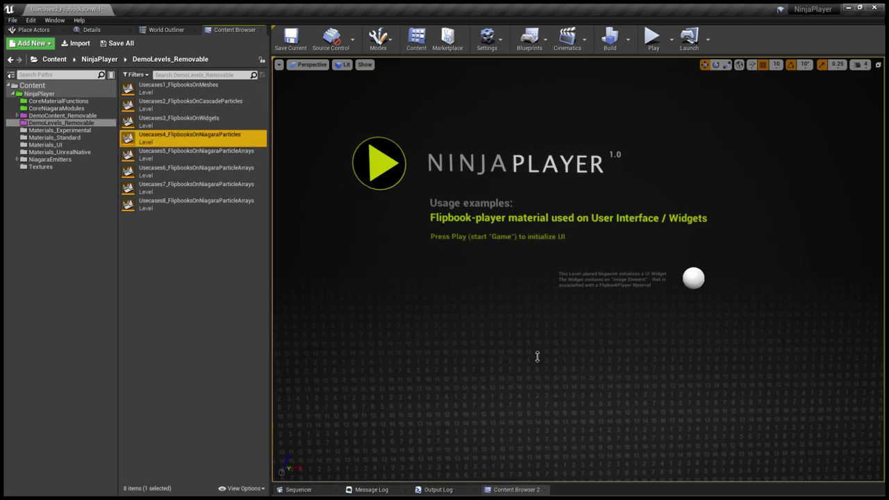
{"action": "middle_click_drag", "start_coordinate": [530, 340], "coordinate": [699, 462]}
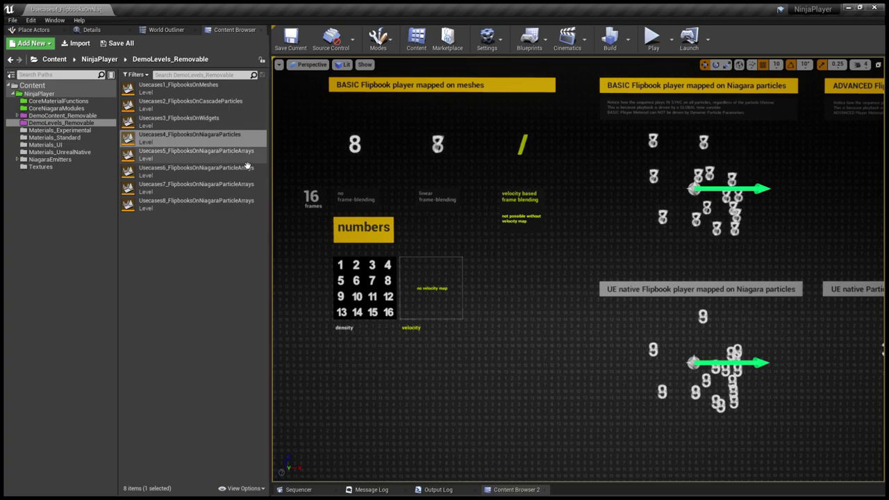
{"action": "left_click", "coordinate": [196, 154]}
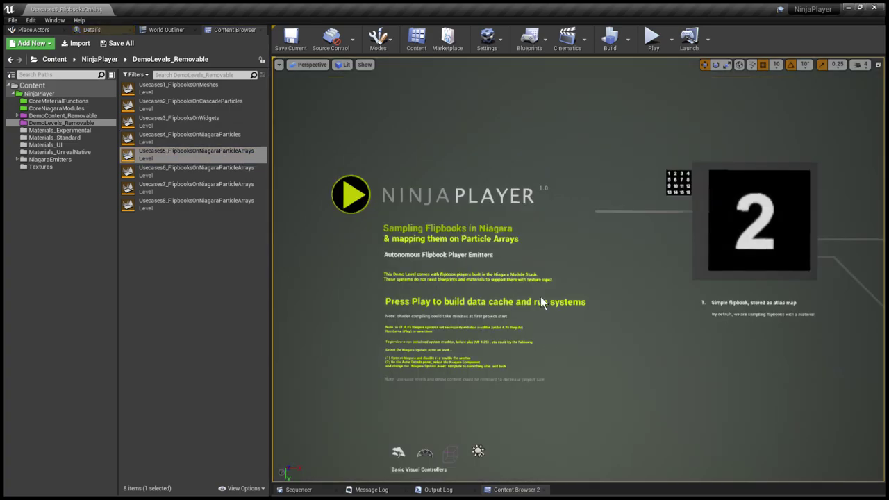
{"action": "right_click_drag", "start_coordinate": [540, 295], "coordinate": [702, 312]}
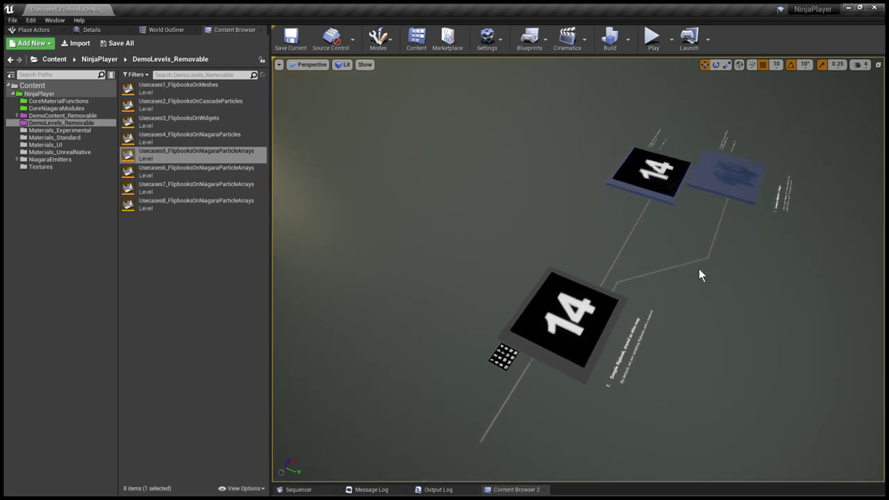
- Select the numbers particle array in the level, locate its Niagara system asset NS_Numbers_1tx_DensityOnly, and open it to inspect the preview
{"action": "left_click", "coordinate": [666, 176]}
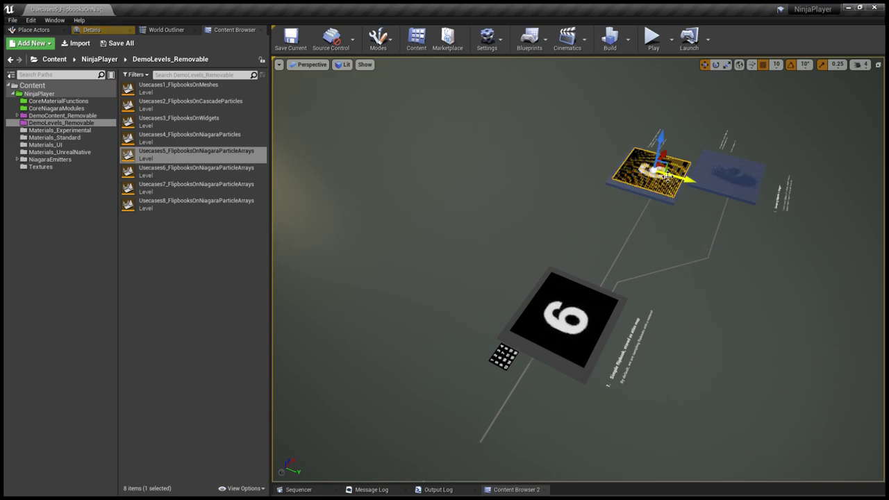
{"action": "left_click", "coordinate": [104, 32]}
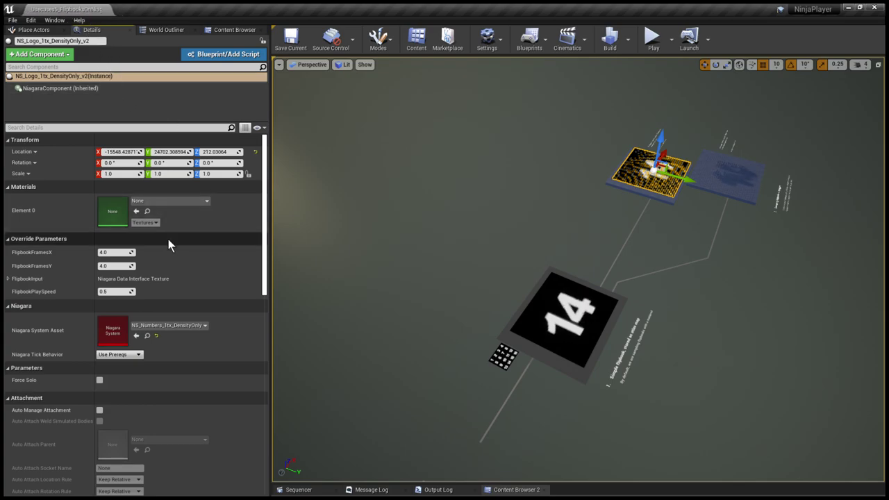
{"action": "left_click", "coordinate": [146, 336]}
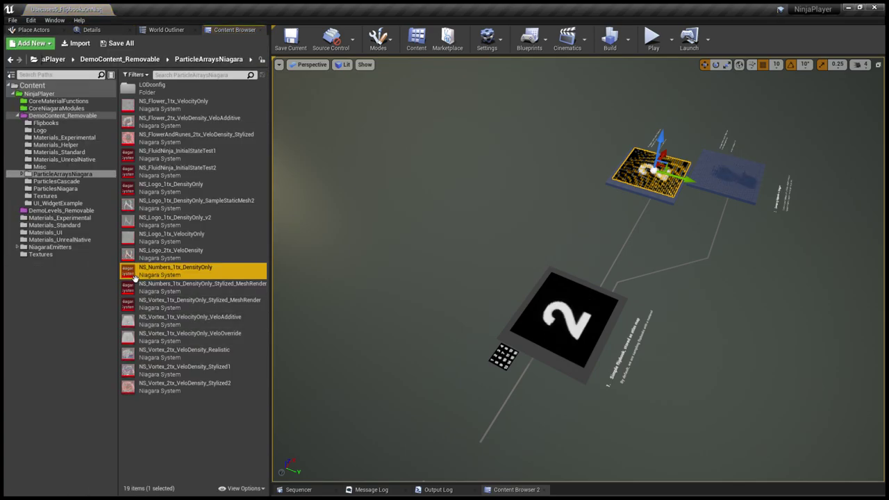
{"action": "left_click_drag", "start_coordinate": [104, 29], "coordinate": [237, 10]}
{"action": "scroll", "coordinate": [145, 222], "scroll_direction": "up", "scroll_amount": 1}
{"action": "left_click_drag", "start_coordinate": [145, 223], "coordinate": [152, 273]}
{"action": "scroll", "coordinate": [152, 273], "scroll_direction": "down", "scroll_amount": 2}
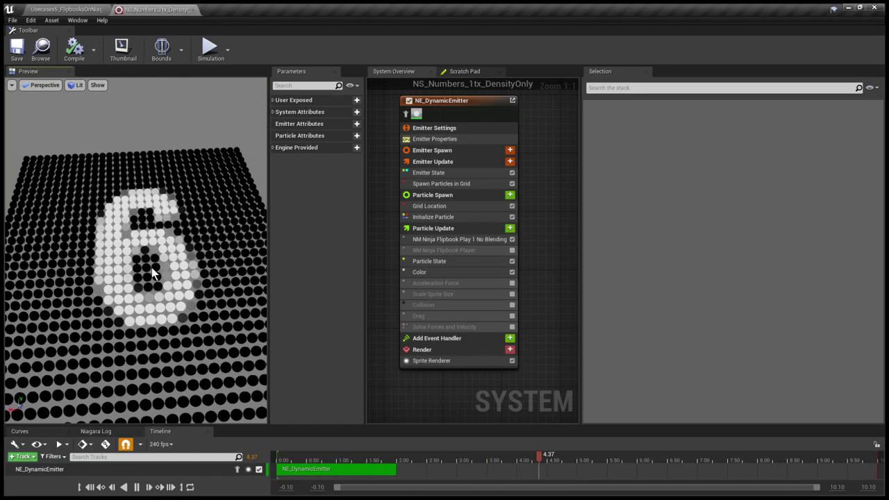
- Examine the settings of the NM Ninja Flipbook Play 1 No Blending module and scrub the emitter's playback to 2.90
{"action": "left_click", "coordinate": [589, 460]}
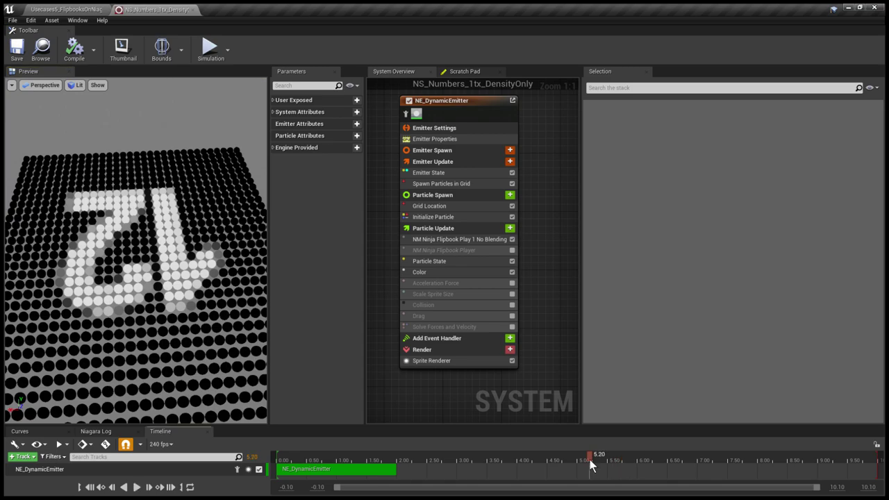
{"action": "left_click", "coordinate": [456, 239]}
{"action": "right_click_drag", "start_coordinate": [541, 236], "coordinate": [548, 248]}
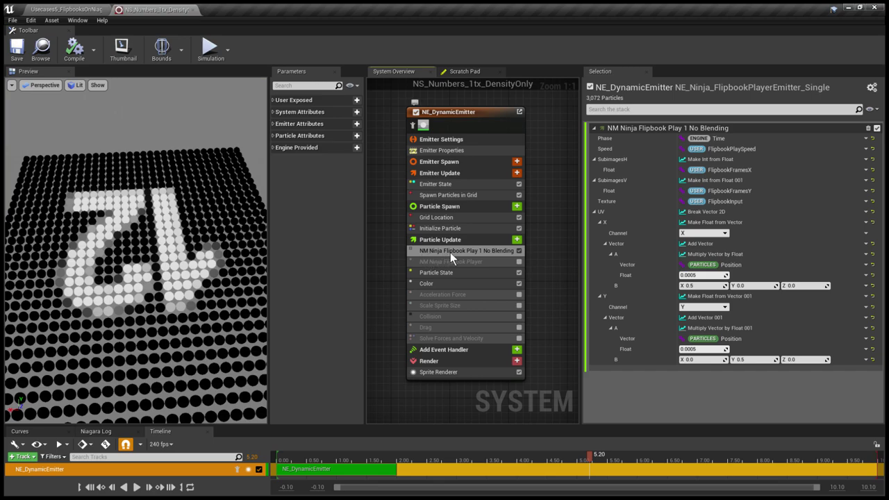
{"action": "left_click", "coordinate": [491, 254]}
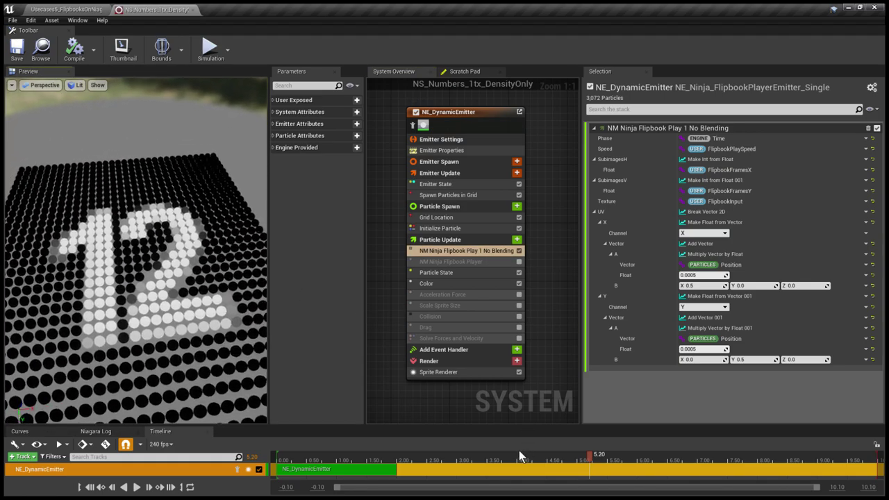
{"action": "left_click_drag", "start_coordinate": [289, 462], "coordinate": [452, 466]}
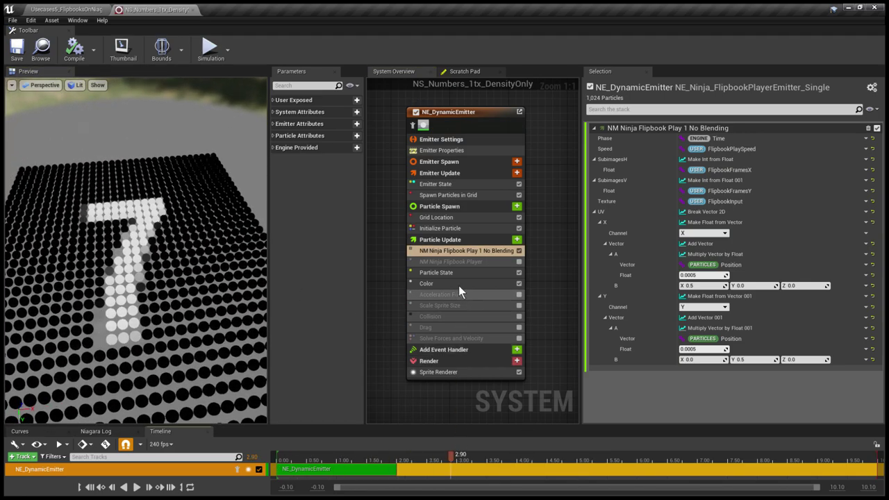
- Examine the Horizontal Read and Vertical Read groups in the No Blending module's script, and close the script and the Niagara system
{"action": "double_click", "coordinate": [442, 251]}
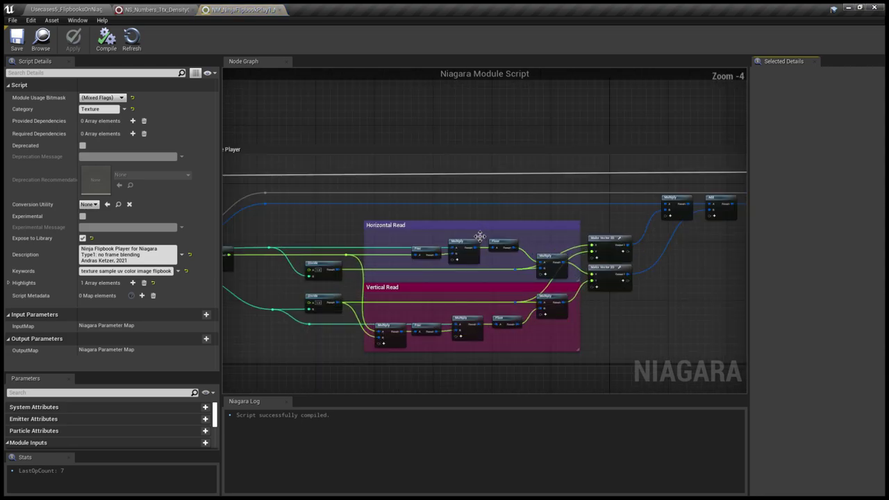
{"action": "right_click_drag", "start_coordinate": [659, 276], "coordinate": [665, 253]}
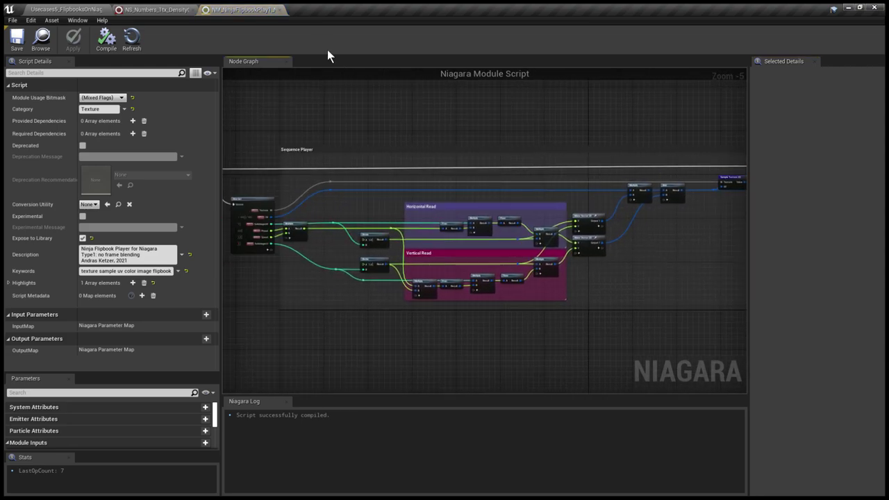
{"action": "left_click", "coordinate": [279, 11]}
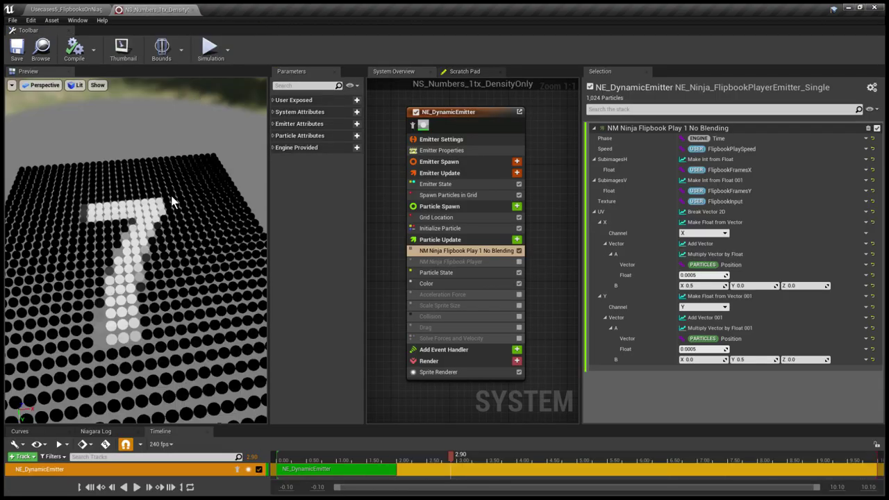
{"action": "left_click_drag", "start_coordinate": [172, 202], "coordinate": [171, 278]}
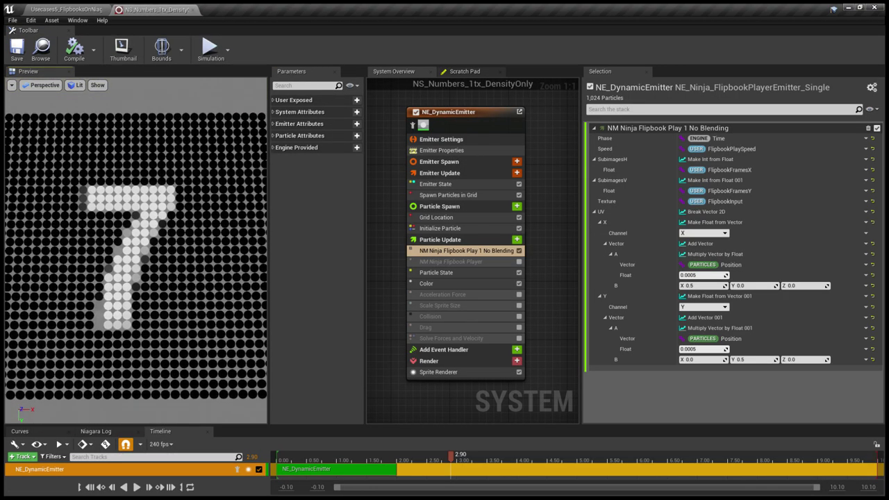
{"action": "left_click", "coordinate": [194, 11]}
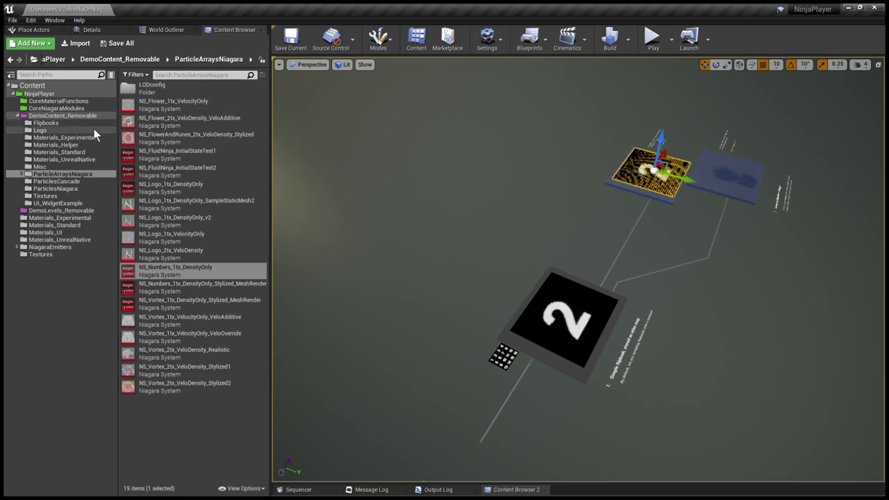
- Collapse the DemoContent_Removable folder and open the Usecases1_FlipbooksOnMeshes level from DemoLevels_Removable
{"action": "left_click", "coordinate": [19, 116]}
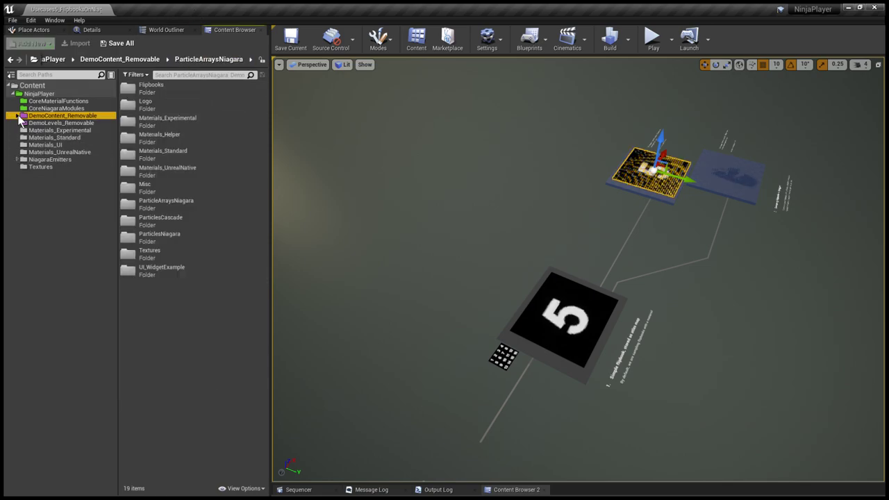
{"action": "left_click", "coordinate": [58, 124]}
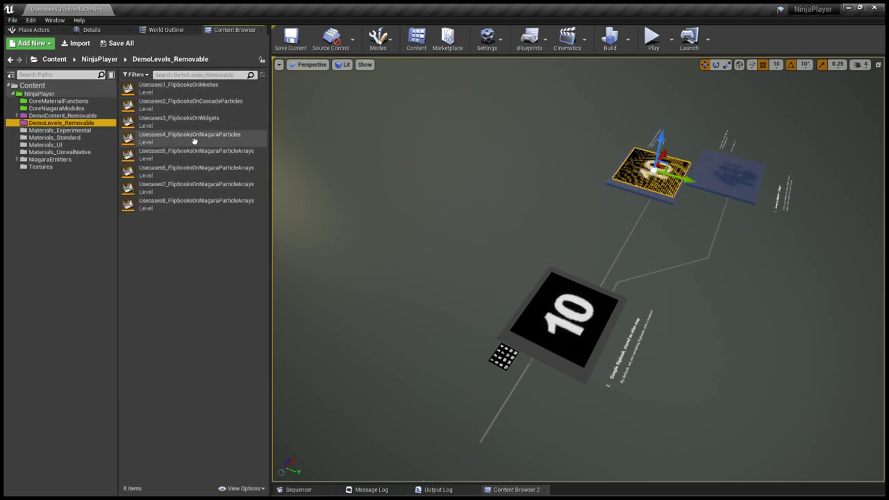
{"action": "left_click", "coordinate": [182, 88]}
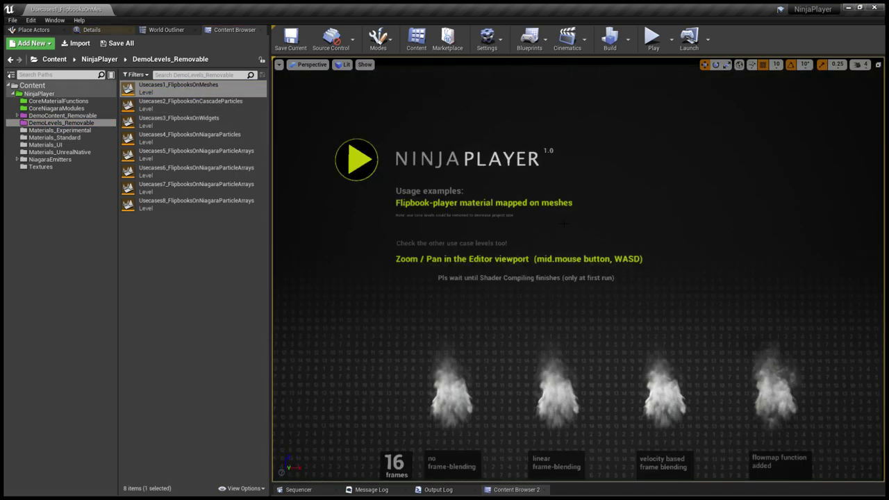
{"action": "middle_click_drag", "start_coordinate": [531, 339], "coordinate": [564, 384]}
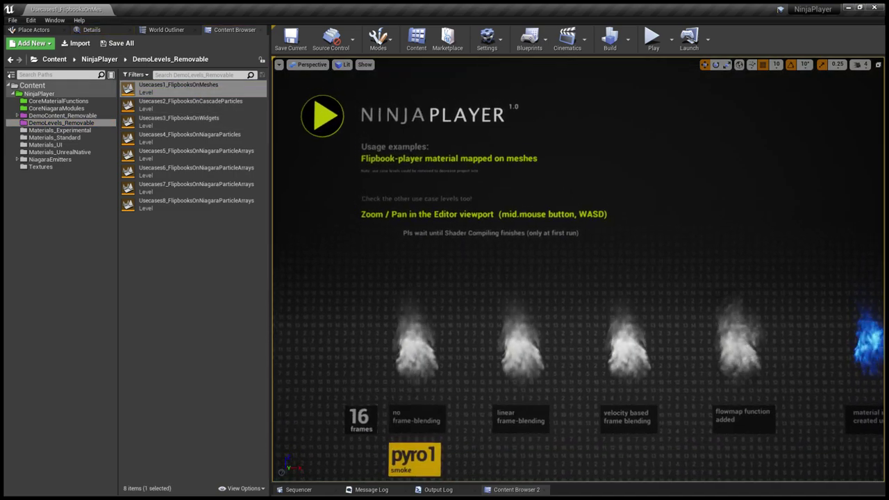
- Review the contents of the core material function, Niagara module, Materials_Standard and Materials_Experimental folders
{"action": "left_click", "coordinate": [69, 102]}
{"action": "left_click", "coordinate": [70, 108]}
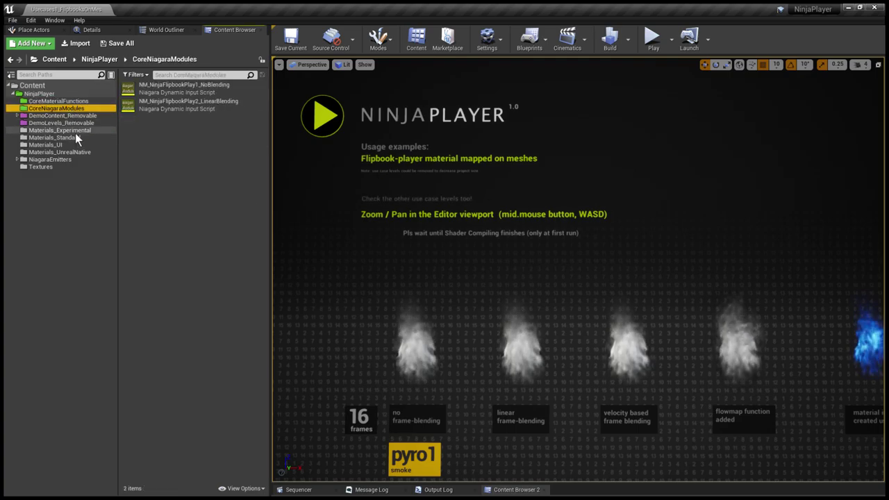
{"action": "left_click", "coordinate": [75, 131]}
{"action": "left_click", "coordinate": [72, 138]}
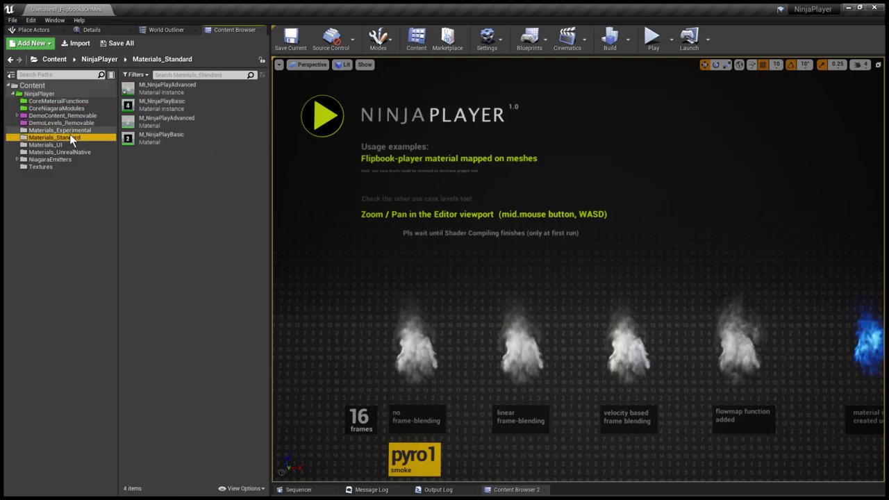
{"action": "left_click", "coordinate": [68, 131]}
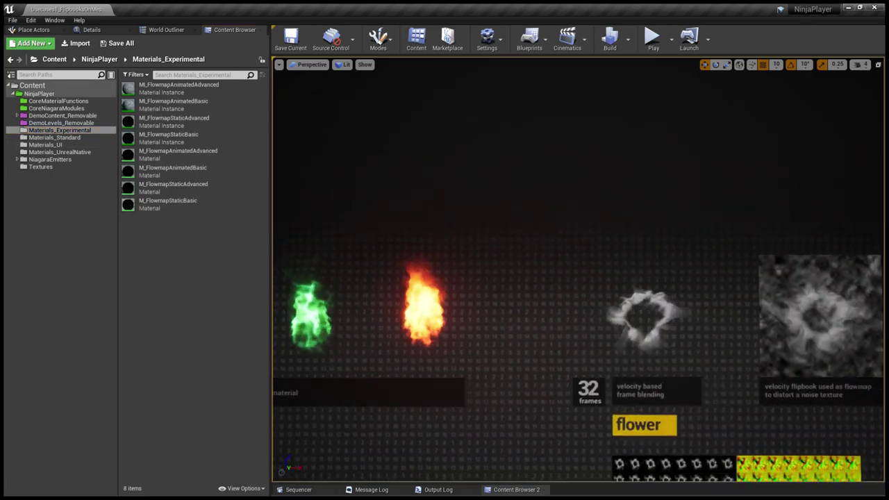
- Examine the level's flower examples that use a velocity flipbook as a flowmap to distort a noise texture
{"action": "middle_click_drag", "start_coordinate": [578, 270], "coordinate": [701, 316]}
{"action": "scroll", "coordinate": [578, 269], "scroll_direction": "up", "scroll_amount": 5}
{"action": "middle_click_drag", "start_coordinate": [578, 269], "coordinate": [537, 295]}
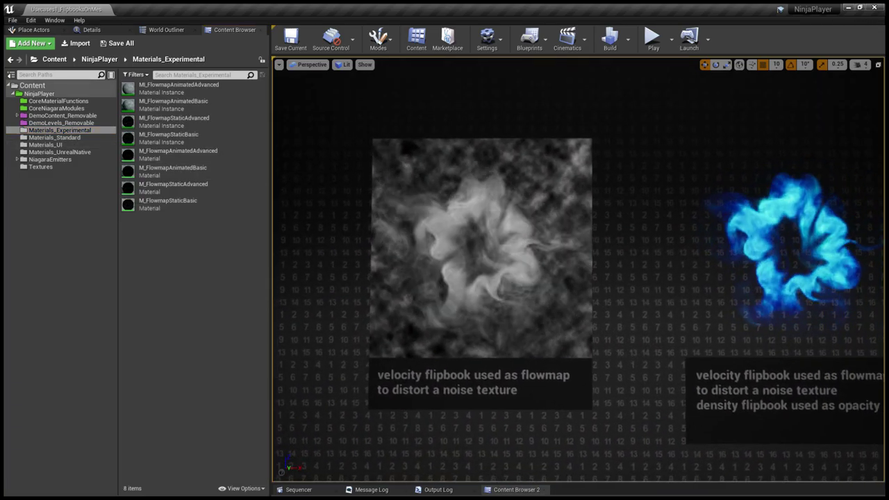
{"action": "scroll", "coordinate": [578, 270], "scroll_direction": "down", "scroll_amount": 5}
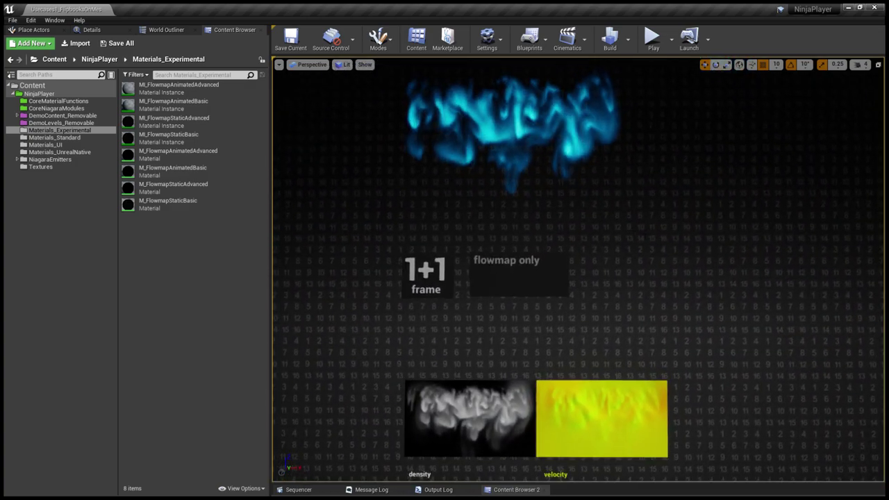
- Show the viewport full screen and examine the 1+1 frame flowmap-only example with its density and velocity textures
{"action": "key", "text": "F11"}
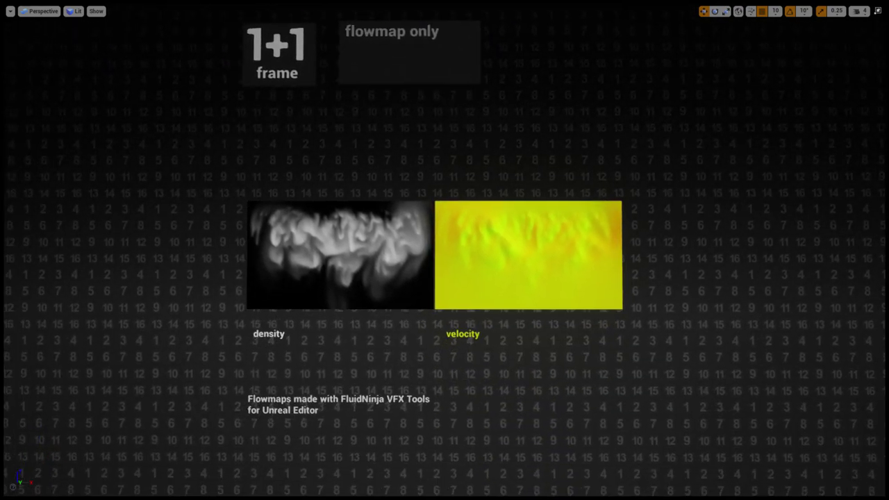
{"action": "scroll", "coordinate": [501, 248], "scroll_direction": "up", "scroll_amount": 4}
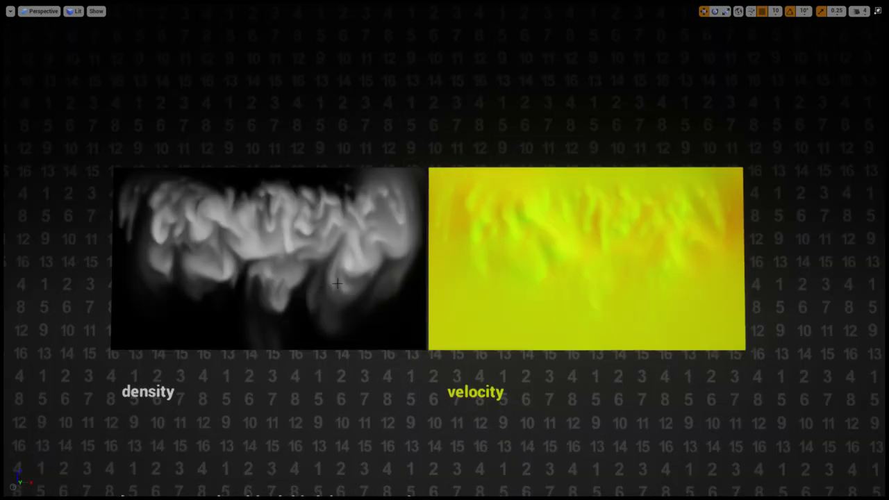
{"action": "middle_click_drag", "start_coordinate": [412, 226], "coordinate": [400, 230]}
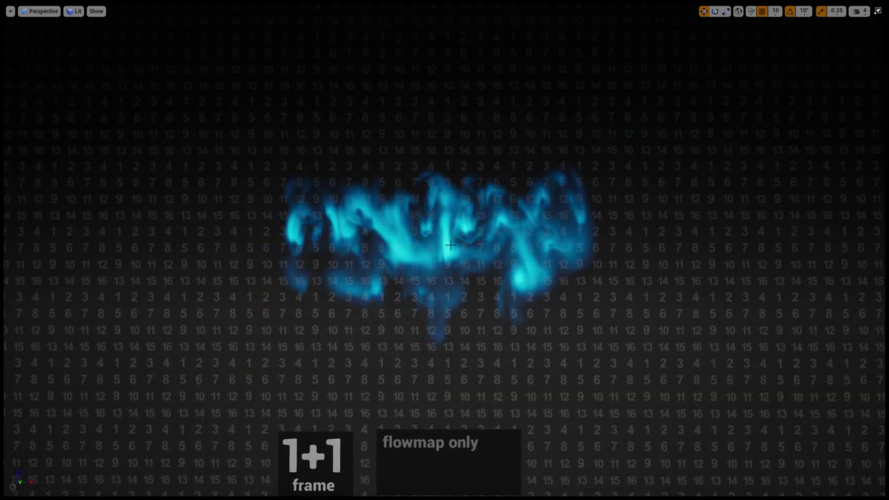
- Examine the lower row of examples in the level: the circular and pyro1 zoom flowmaps, the emissive boost test and the turbulent pyro1
{"action": "scroll", "coordinate": [445, 250], "scroll_direction": "down", "scroll_amount": 5}
{"action": "middle_click_drag", "start_coordinate": [444, 251], "coordinate": [451, 333]}
{"action": "scroll", "coordinate": [445, 250], "scroll_direction": "down", "scroll_amount": 5}
{"action": "middle_click_drag", "start_coordinate": [444, 250], "coordinate": [358, 286]}
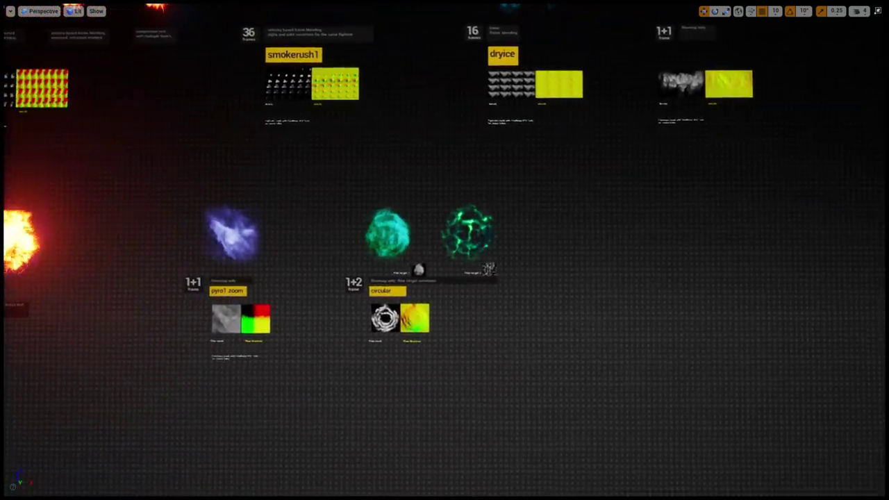
{"action": "scroll", "coordinate": [445, 250], "scroll_direction": "up", "scroll_amount": 5}
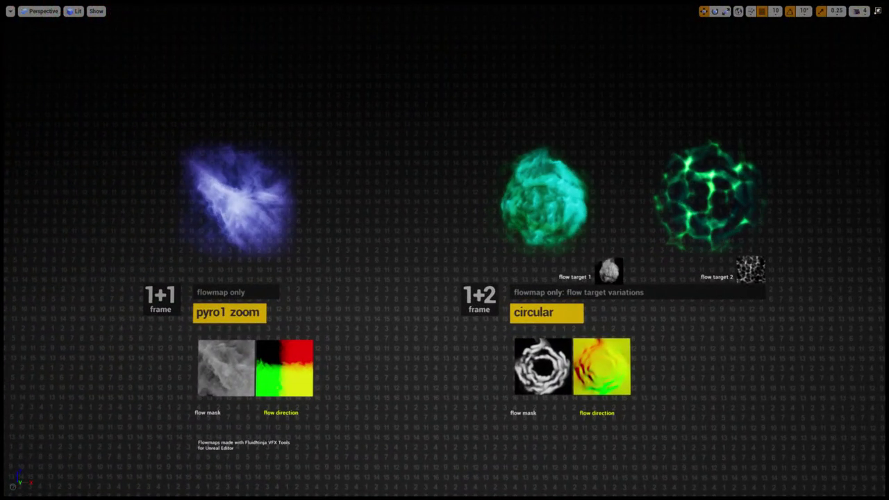
{"action": "key", "text": "4"}
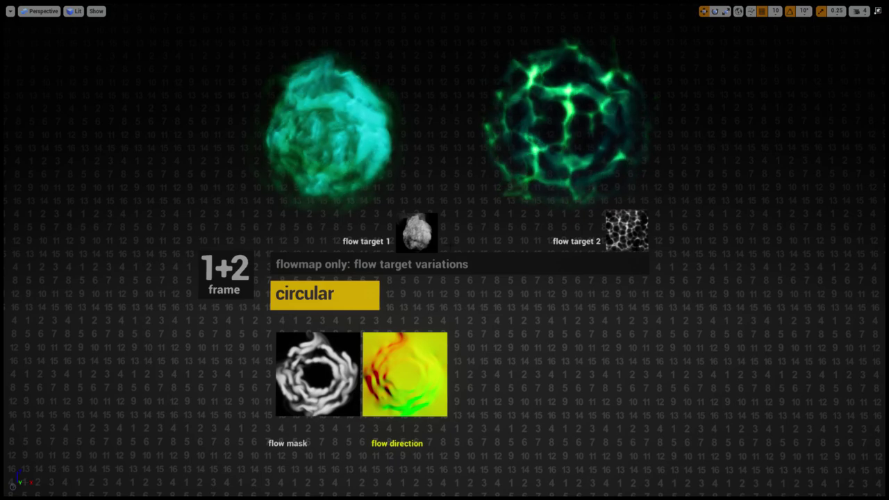
{"action": "key", "text": "3"}
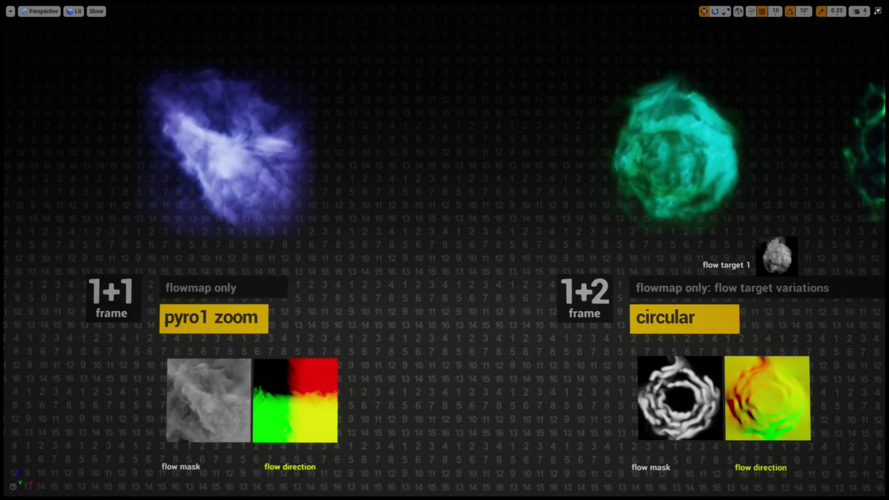
{"action": "key", "text": "2"}
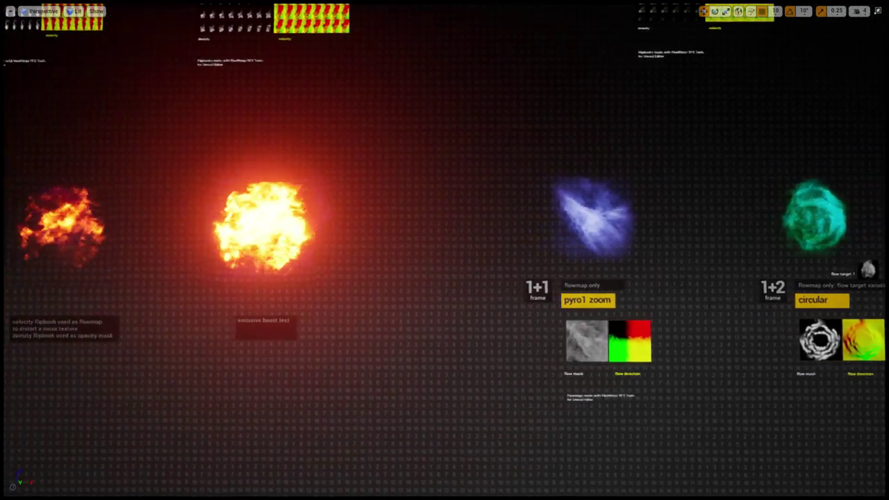
{"action": "key", "text": "1"}
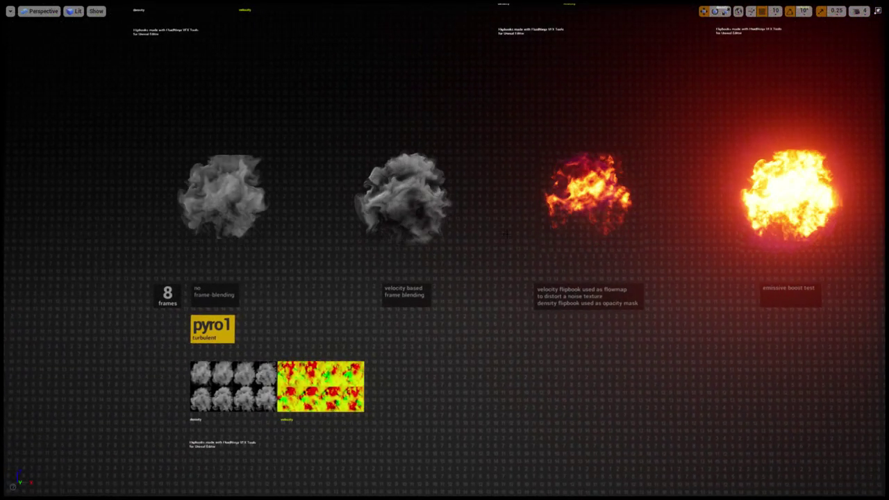
- Leave the full-screen viewport, expand the NiagaraEmitters folder and show the contents of DemoContent_Removable
{"action": "key", "text": "F11"}
{"action": "middle_click_drag", "start_coordinate": [506, 235], "coordinate": [521, 149]}
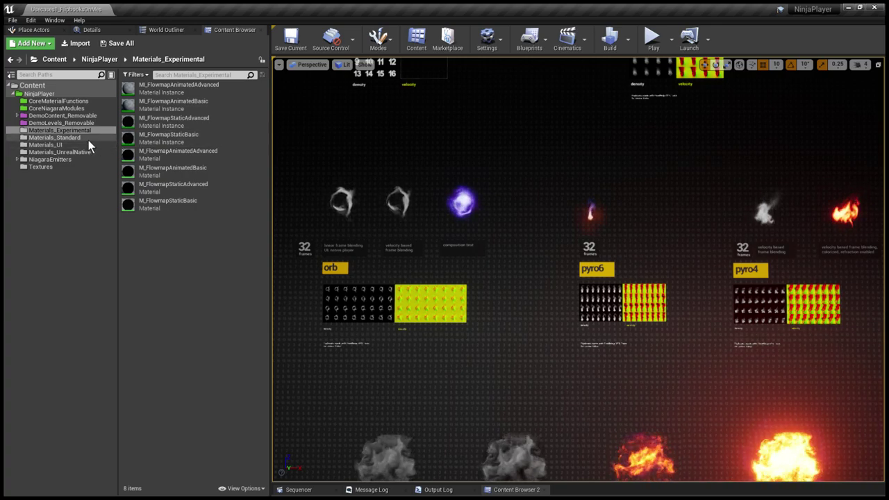
{"action": "left_click", "coordinate": [17, 160]}
{"action": "left_click", "coordinate": [62, 115]}
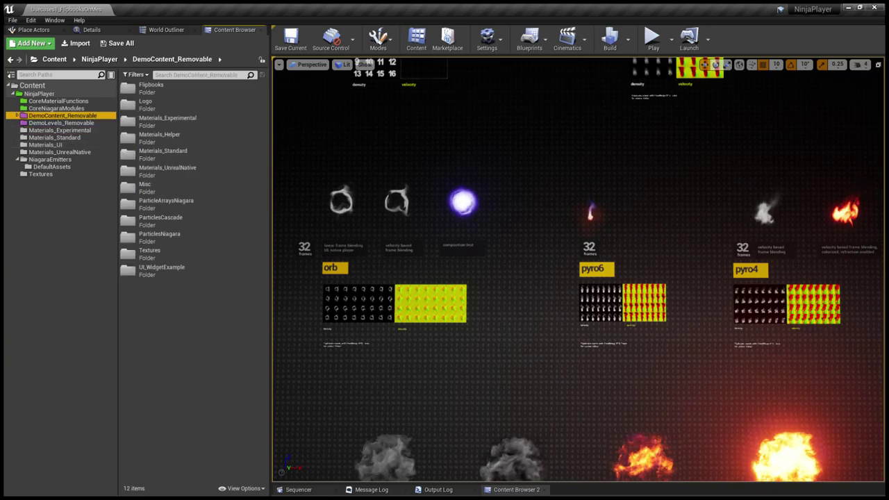
- Bring the view back to the NinjaPlayer title sign above the smoke flipbooks in the level
{"action": "middle_click_drag", "start_coordinate": [577, 313], "coordinate": [665, 127]}
{"action": "scroll", "coordinate": [578, 269], "scroll_direction": "up", "scroll_amount": 5}
{"action": "middle_click_drag", "start_coordinate": [578, 269], "coordinate": [701, 354]}
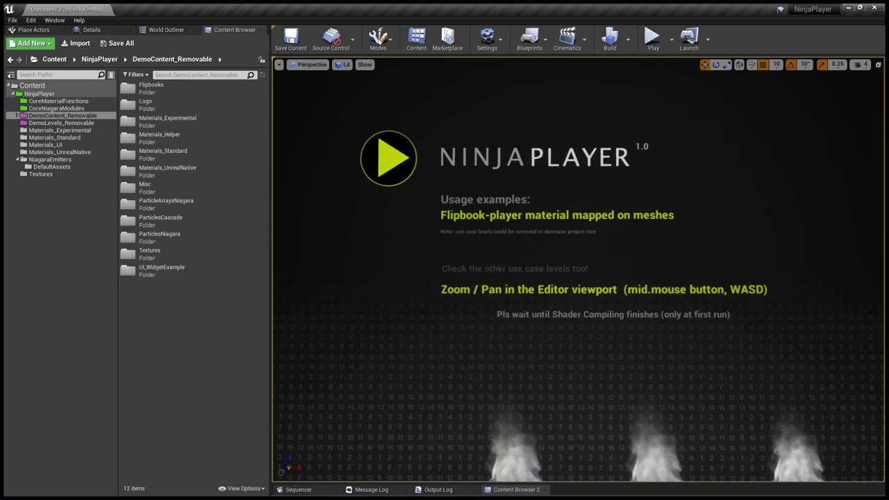
{"action": "middle_click_drag", "start_coordinate": [722, 216], "coordinate": [720, 204]}
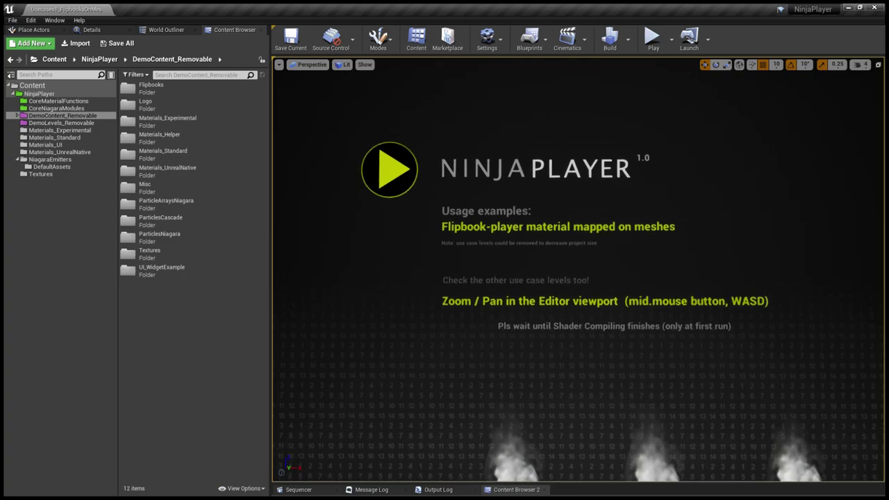